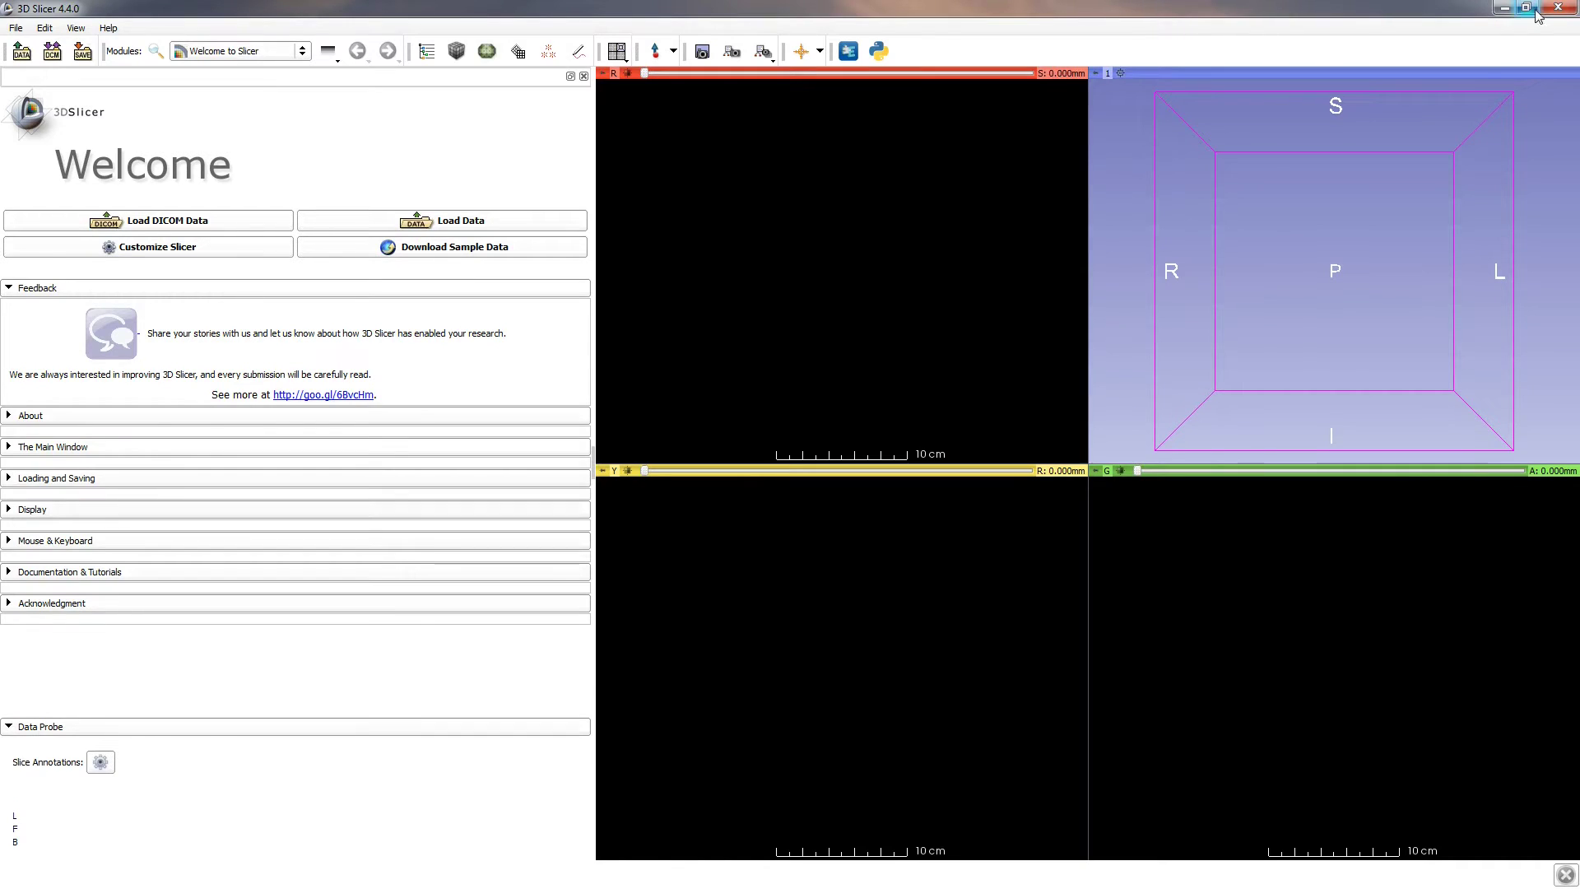
Import the DICOM series folder from the tutorial folder into the DICOM database, linking the files instead of copying them
left_click(1527, 7)
left_click_drag(1160, 170, 267, 357)
left_click(769, 458)
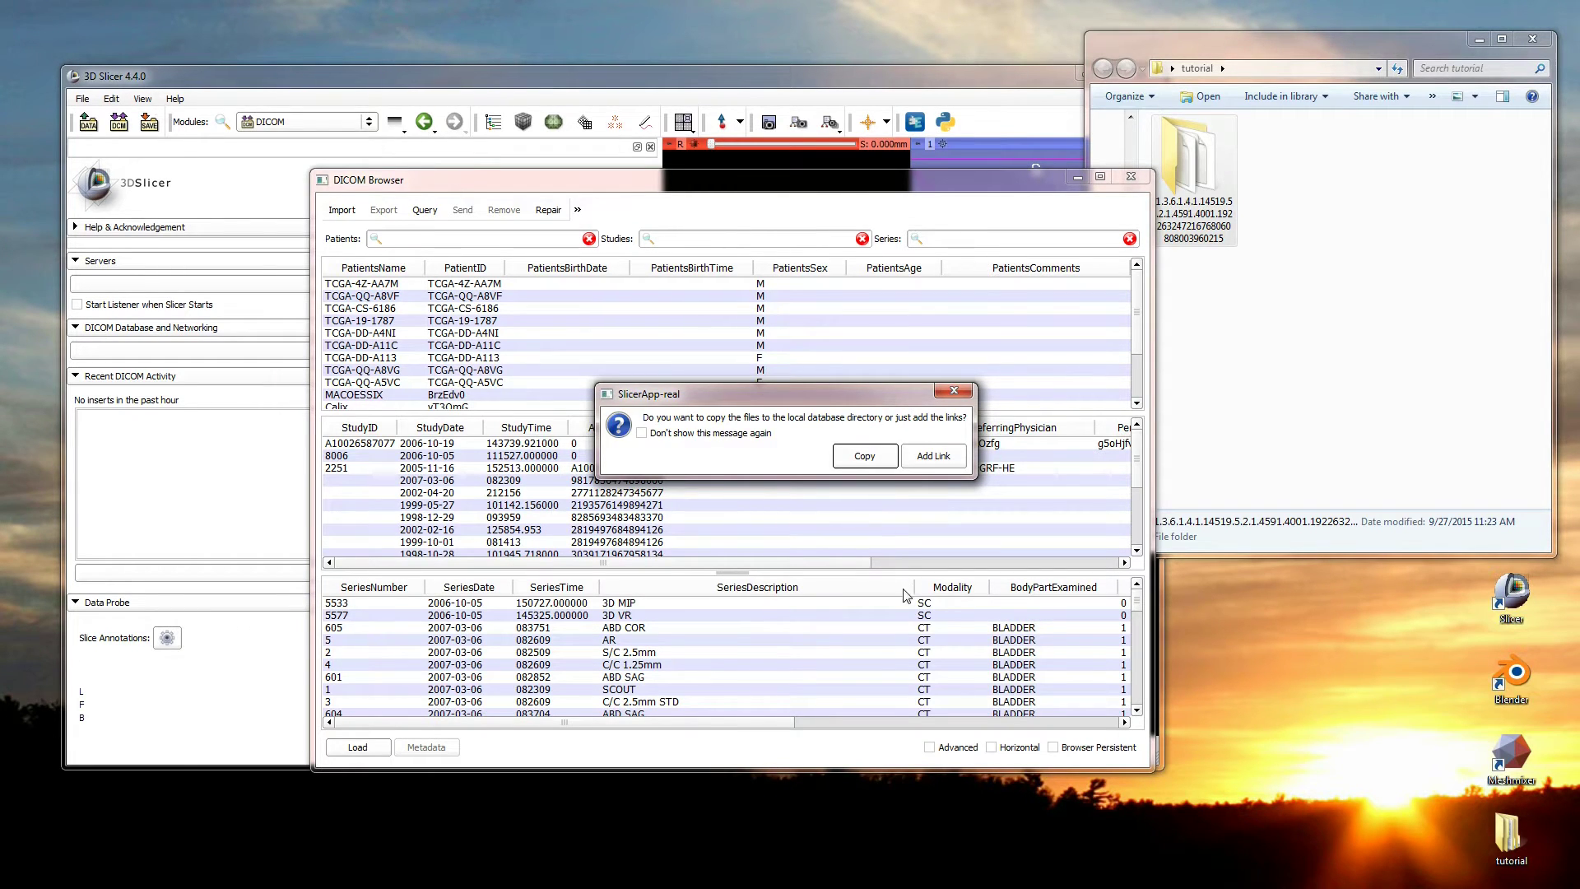
left_click(933, 455)
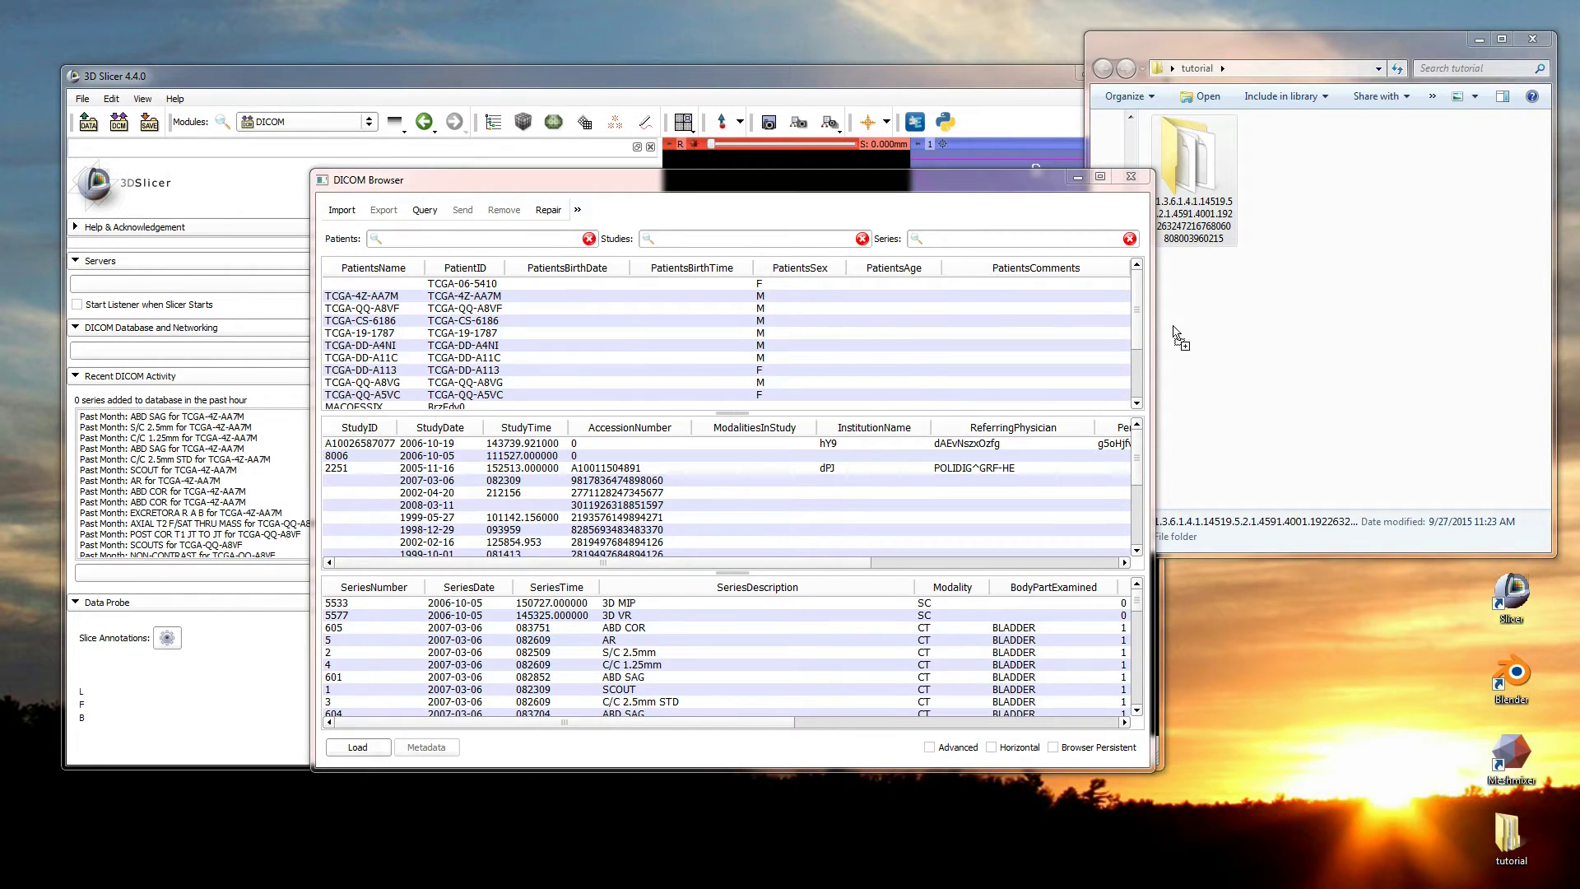
Load the first listed patient's FIDUCIALS 1.0 SPO cor series and maximize the 3D Slicer window
left_click(468, 285)
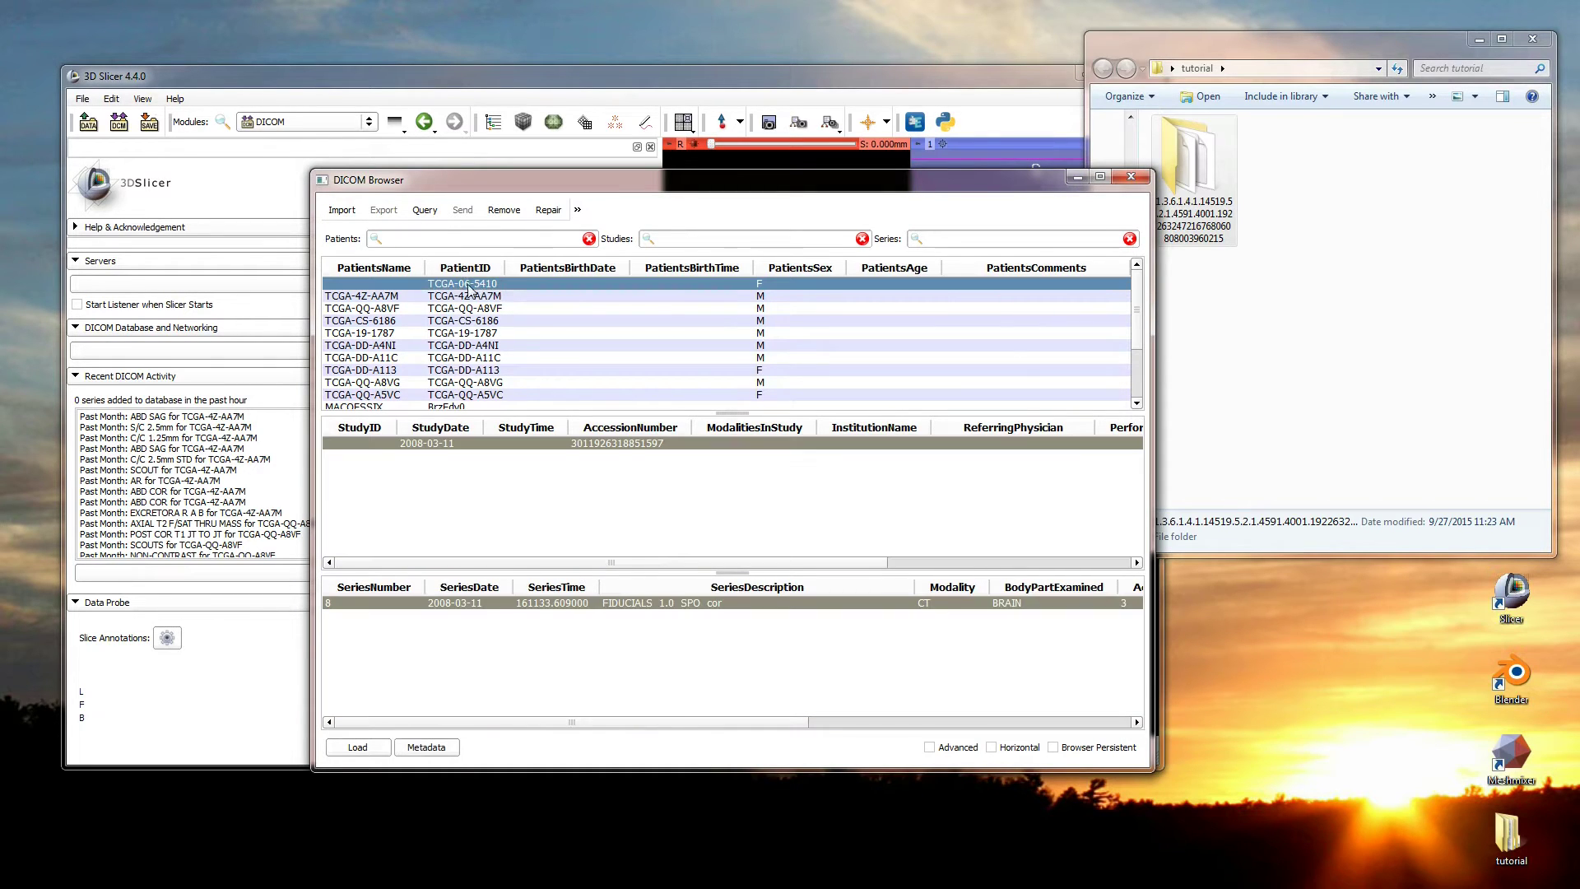
left_click(350, 750)
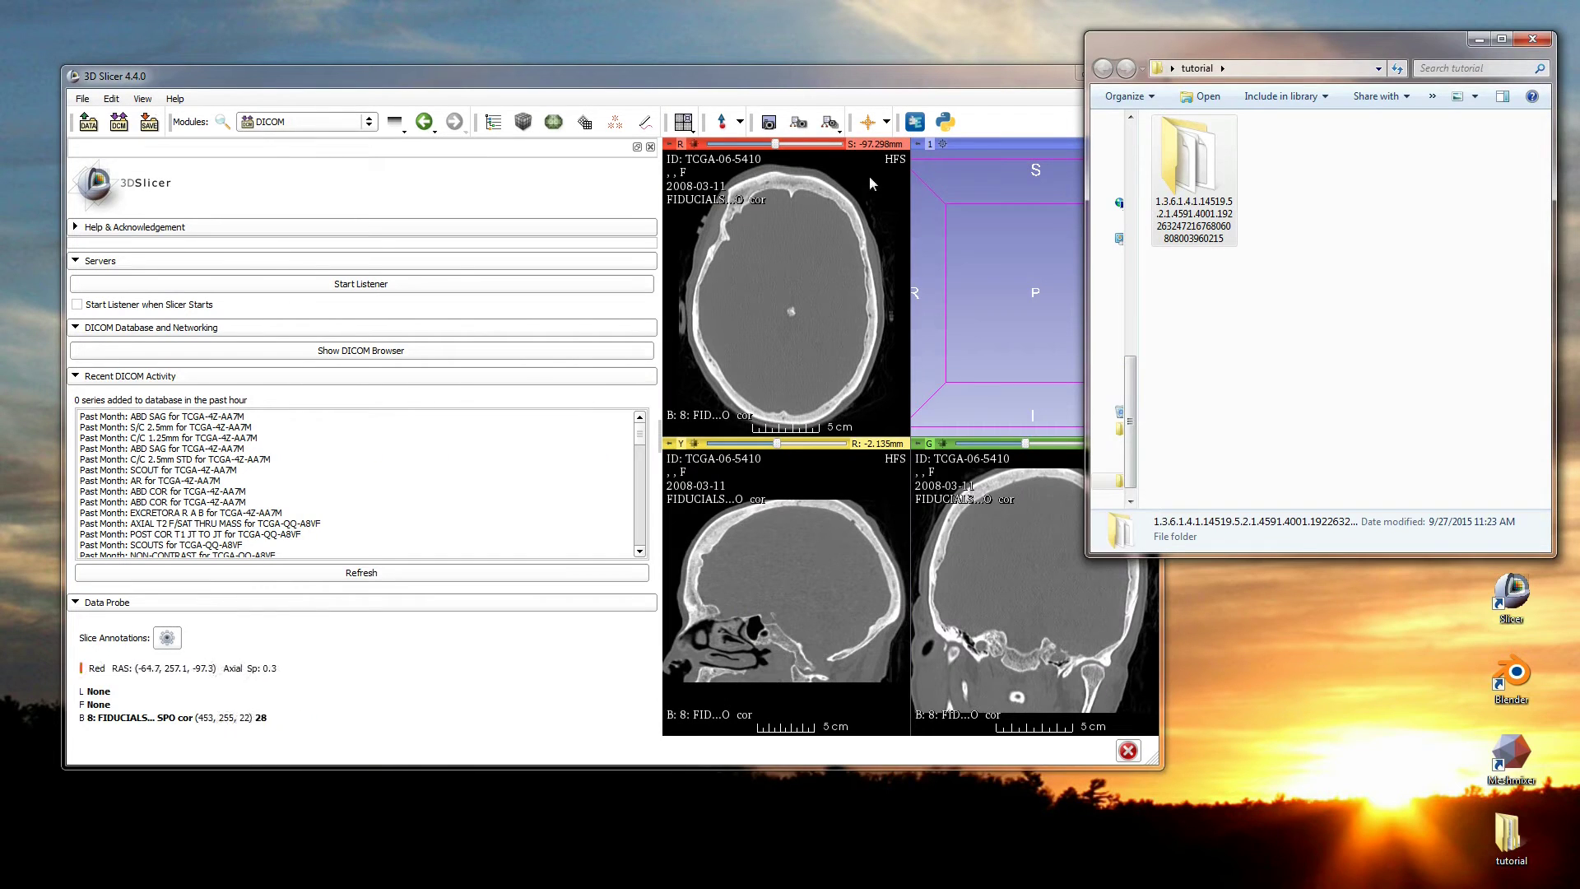
left_click(882, 78)
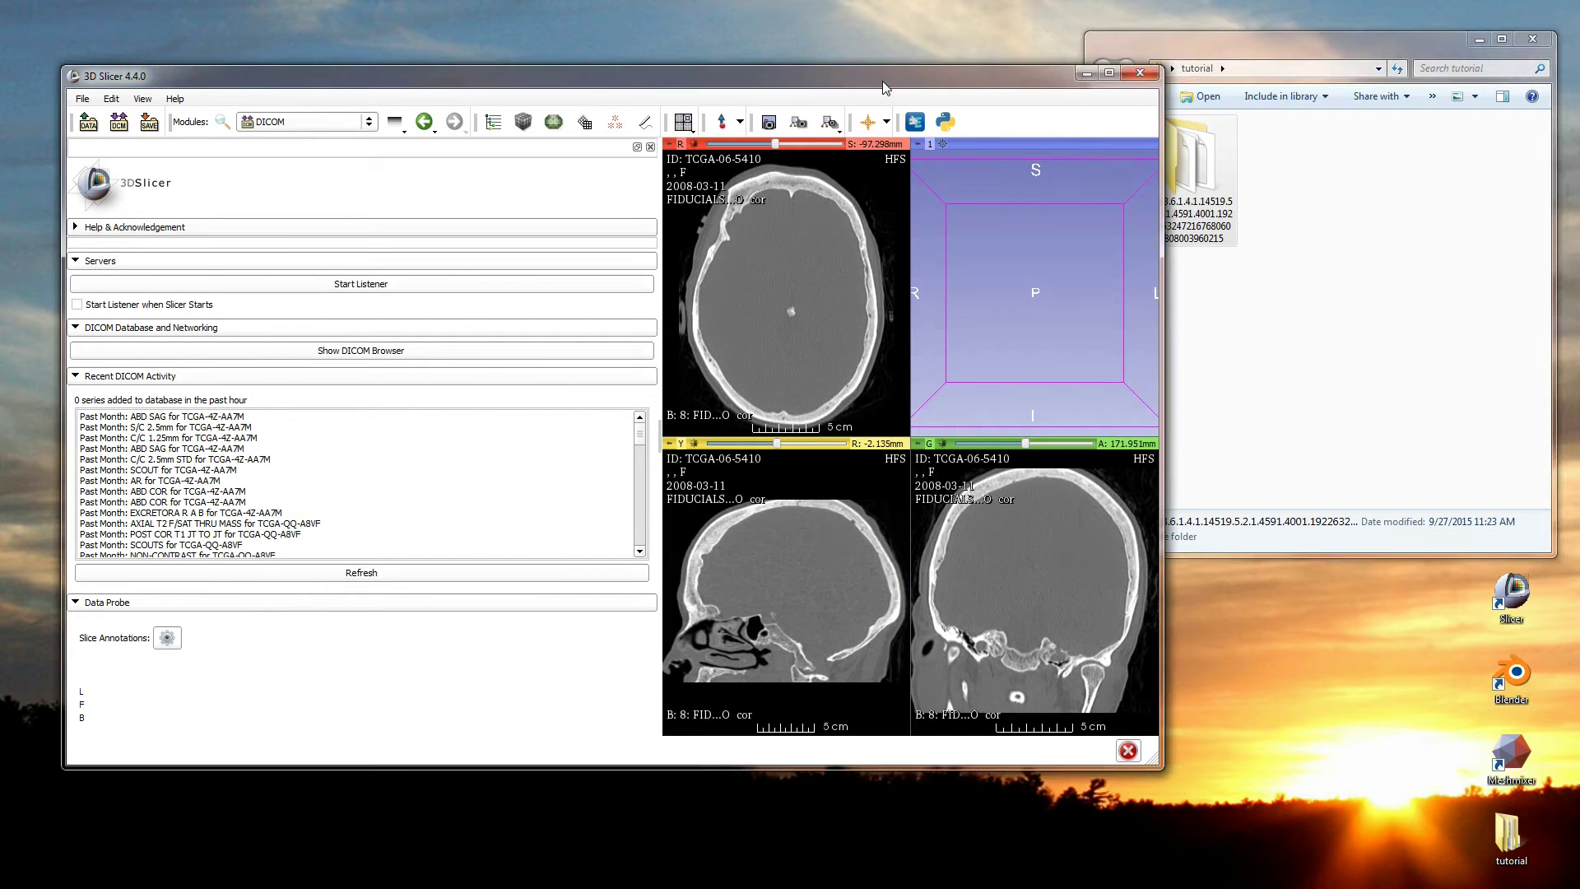
double_click(882, 77)
Volume-render the loaded head scan with the CT-Bone preset and increase the shift to isolate the skull
left_click(229, 53)
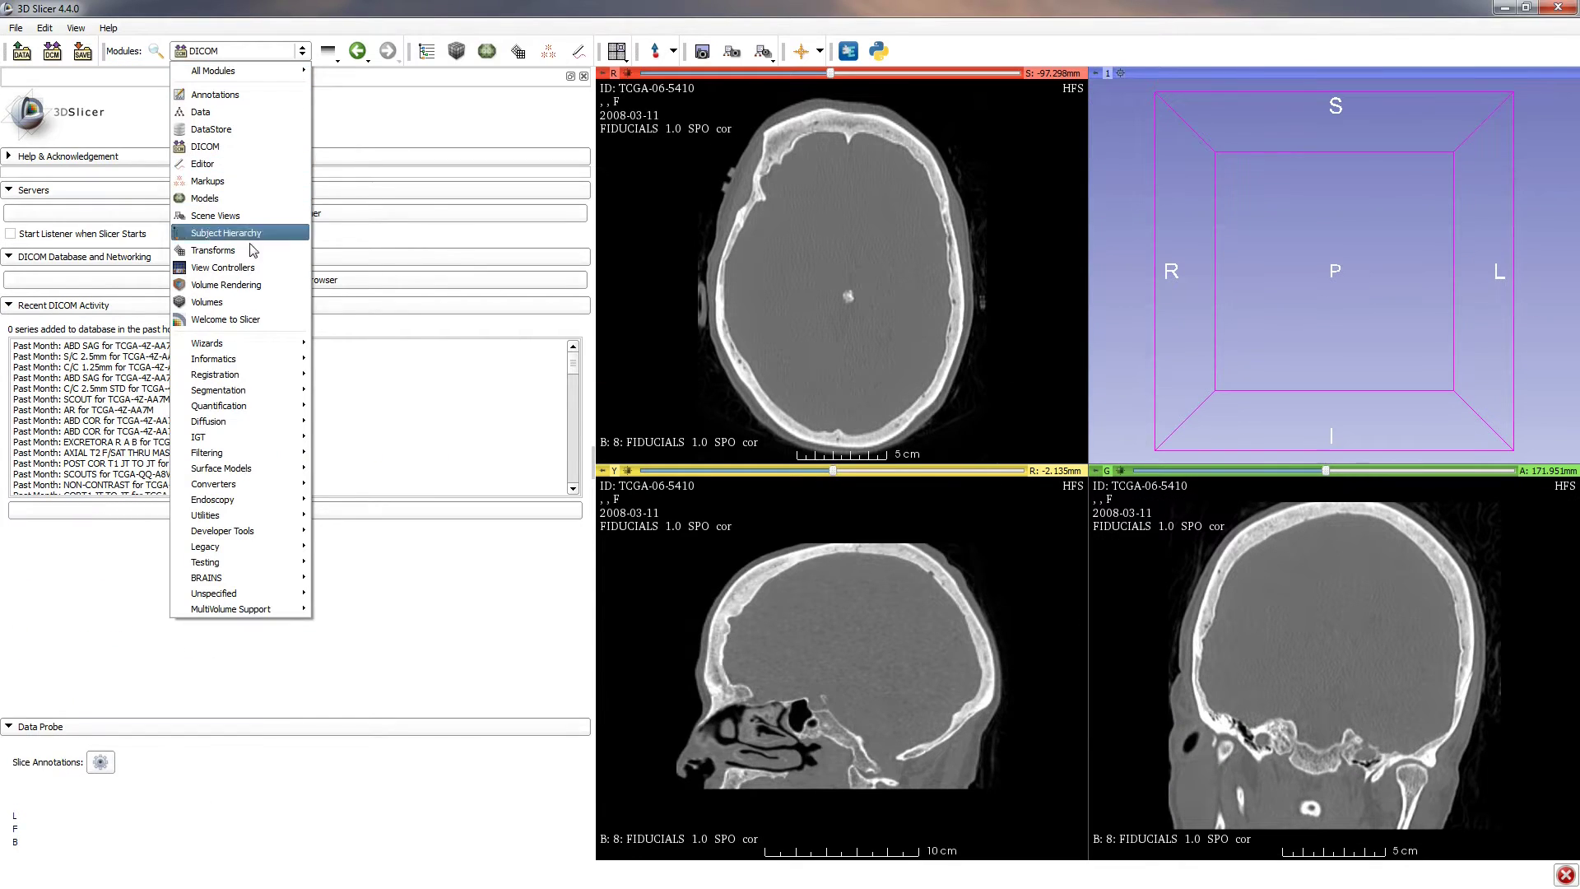
left_click(230, 285)
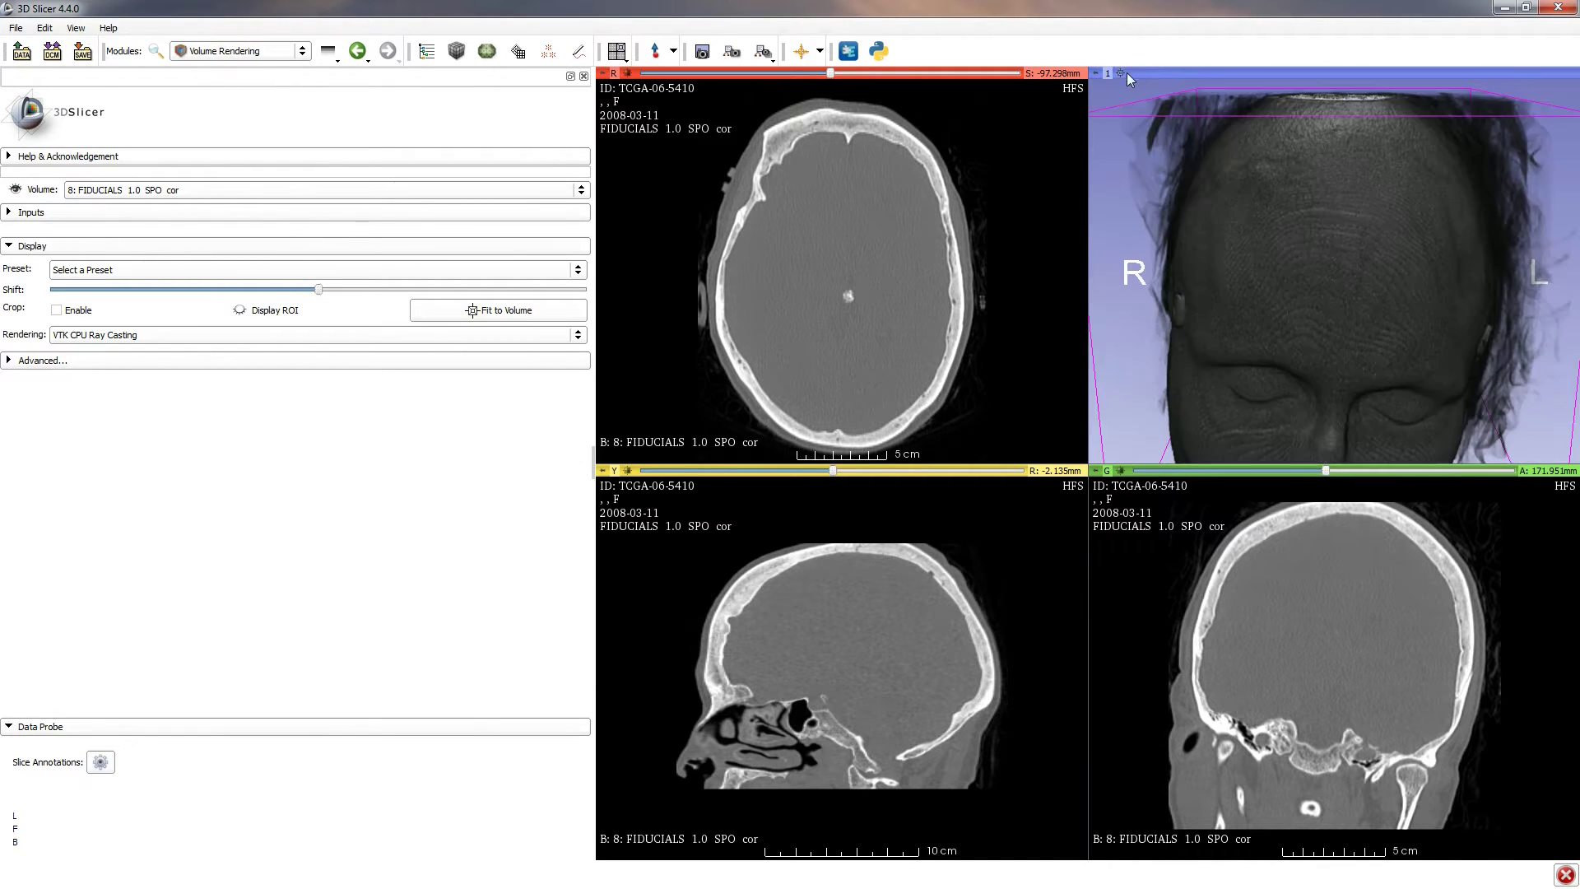
left_click(201, 272)
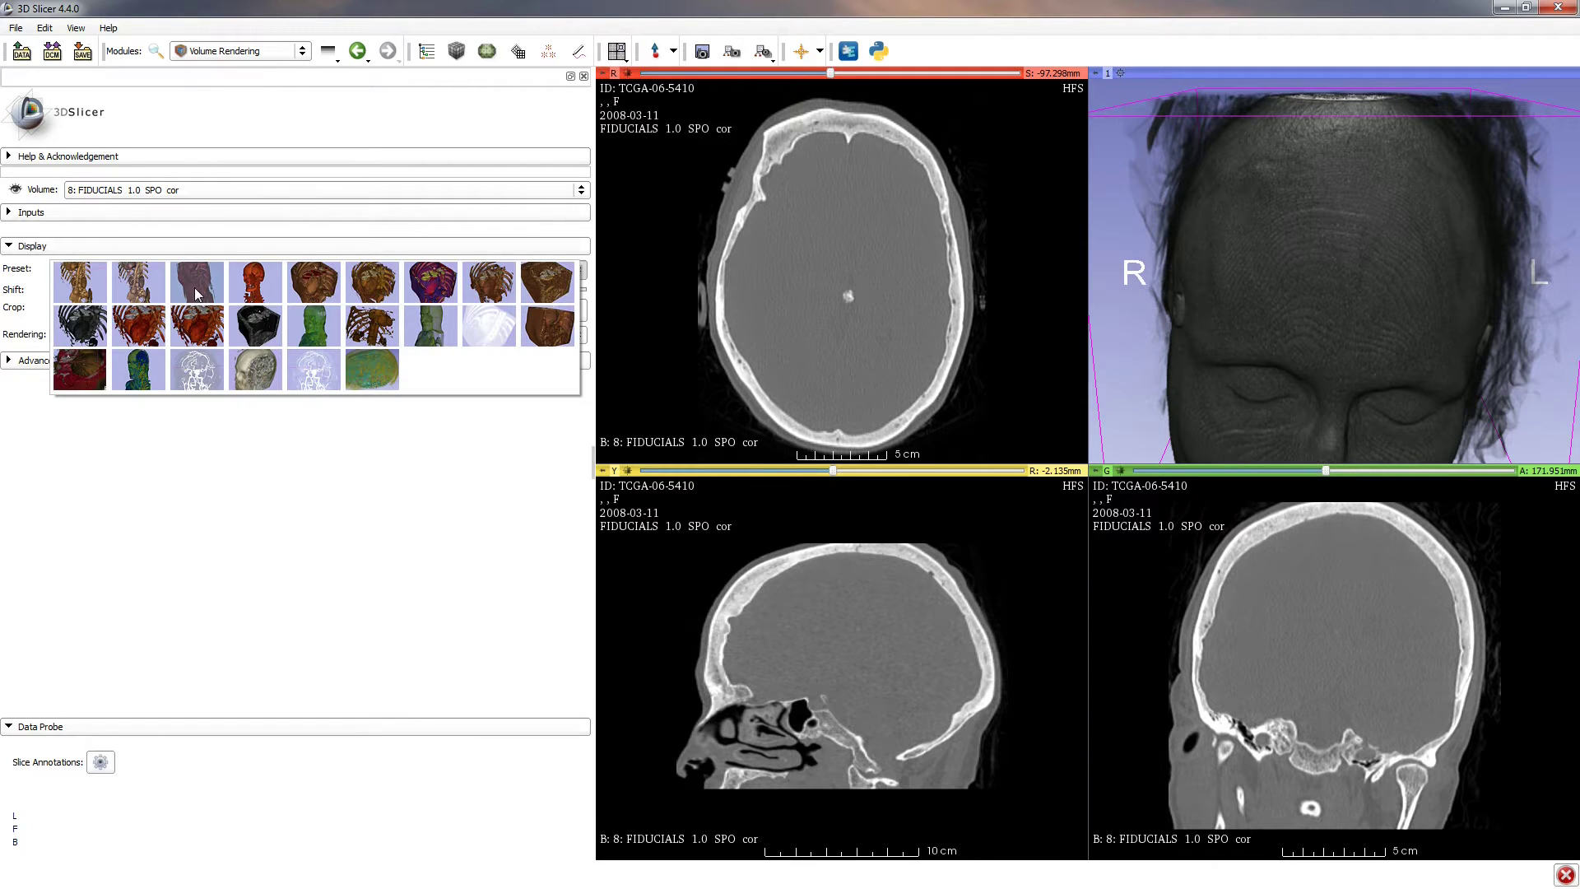
left_click(194, 288)
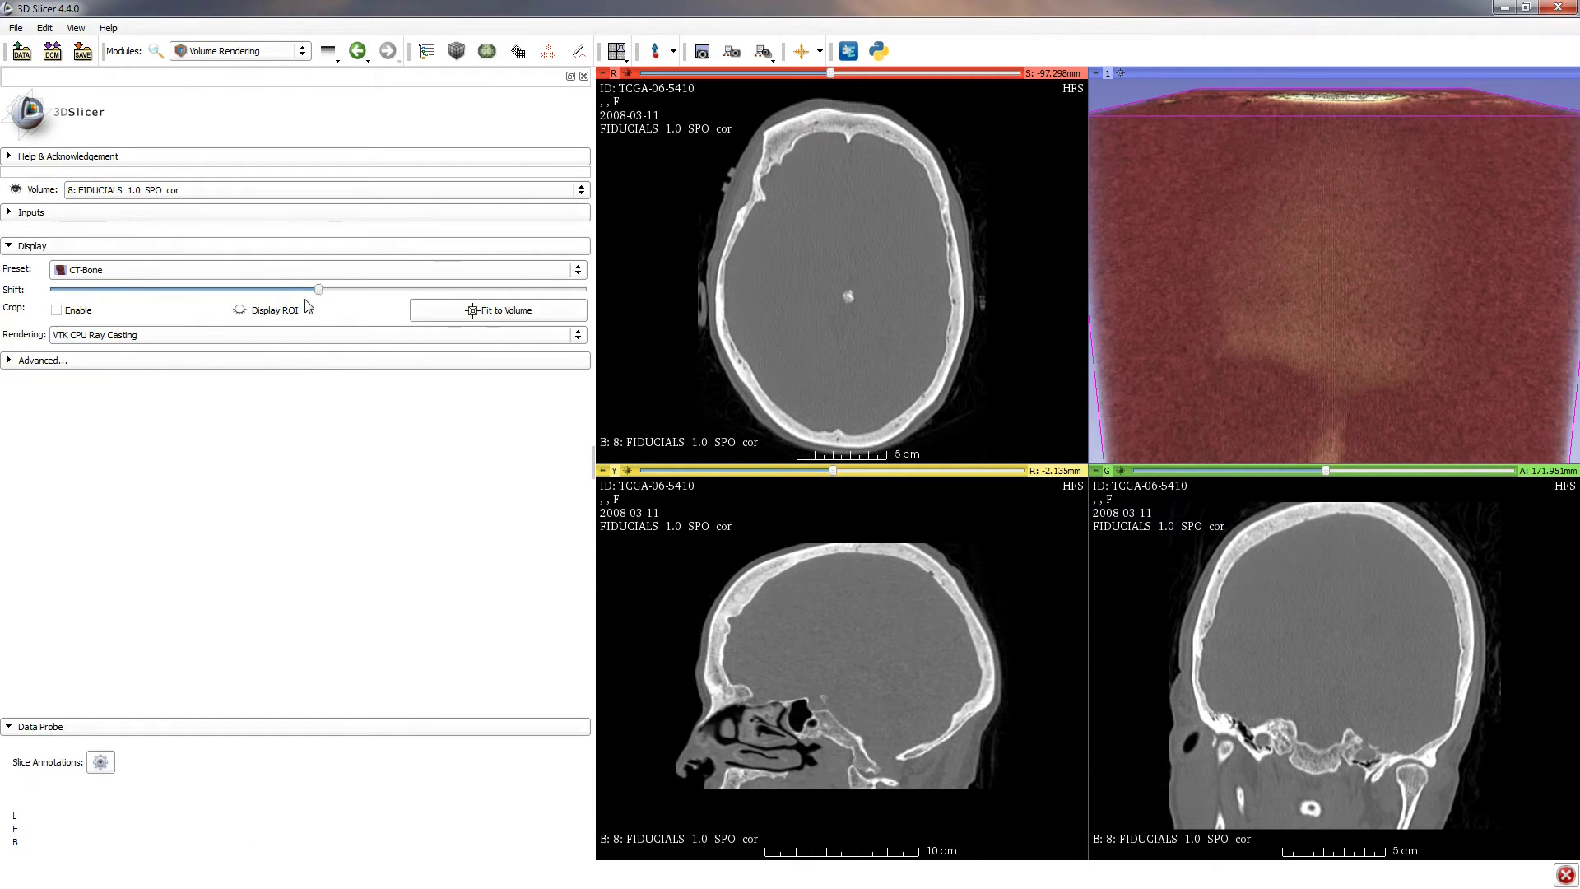
left_click_drag(313, 293, 383, 311)
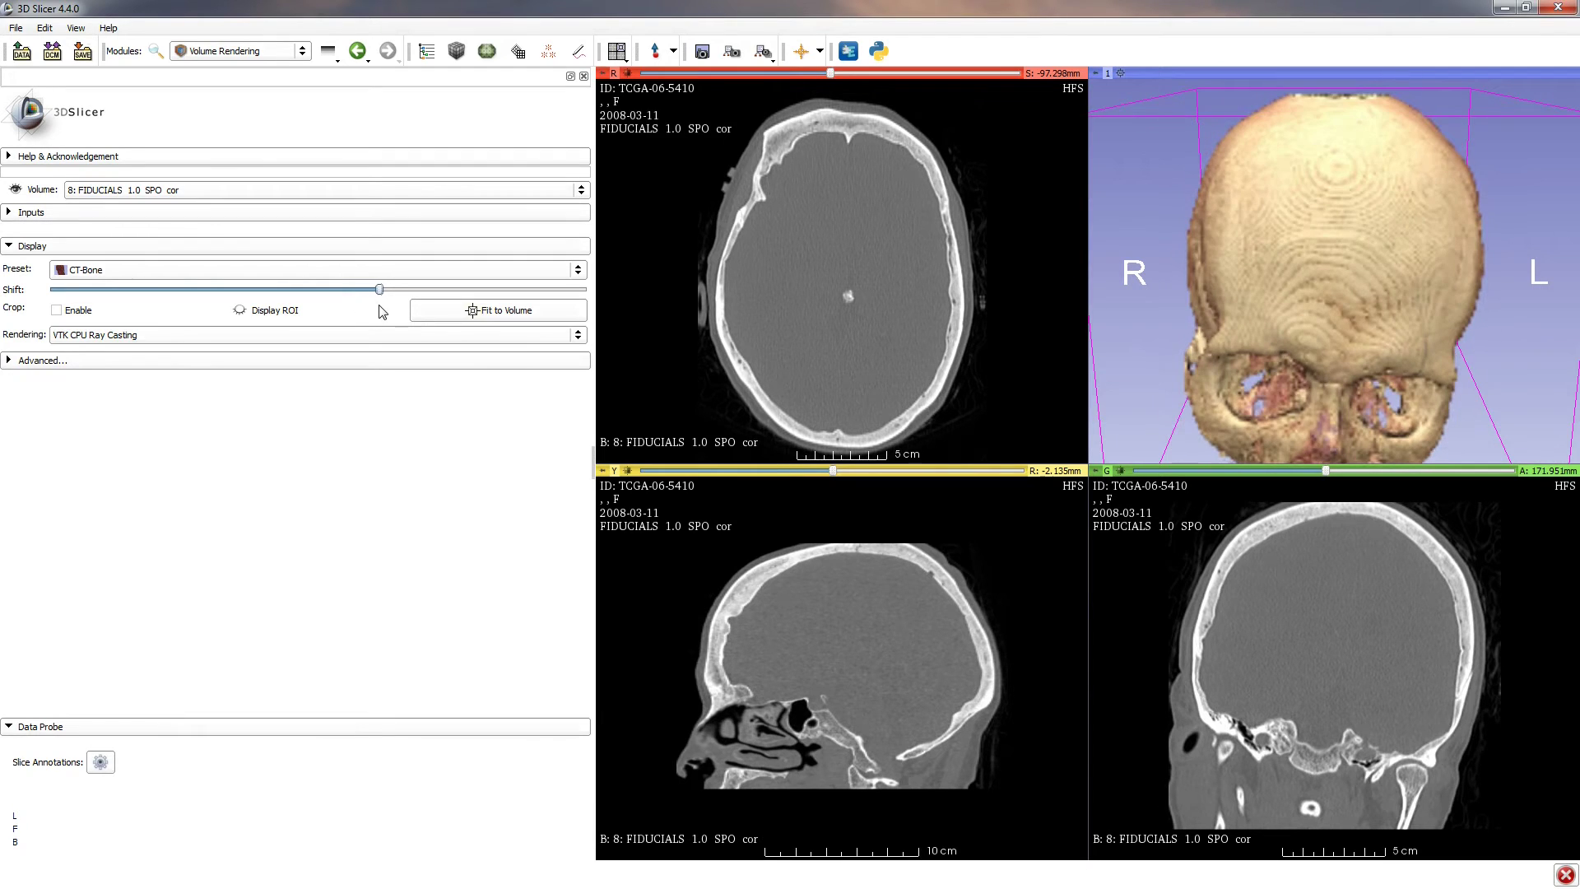
left_click_drag(1331, 336, 1344, 280)
Create a label map for the head scan in the Editor module and choose label 2, bone
left_click(262, 51)
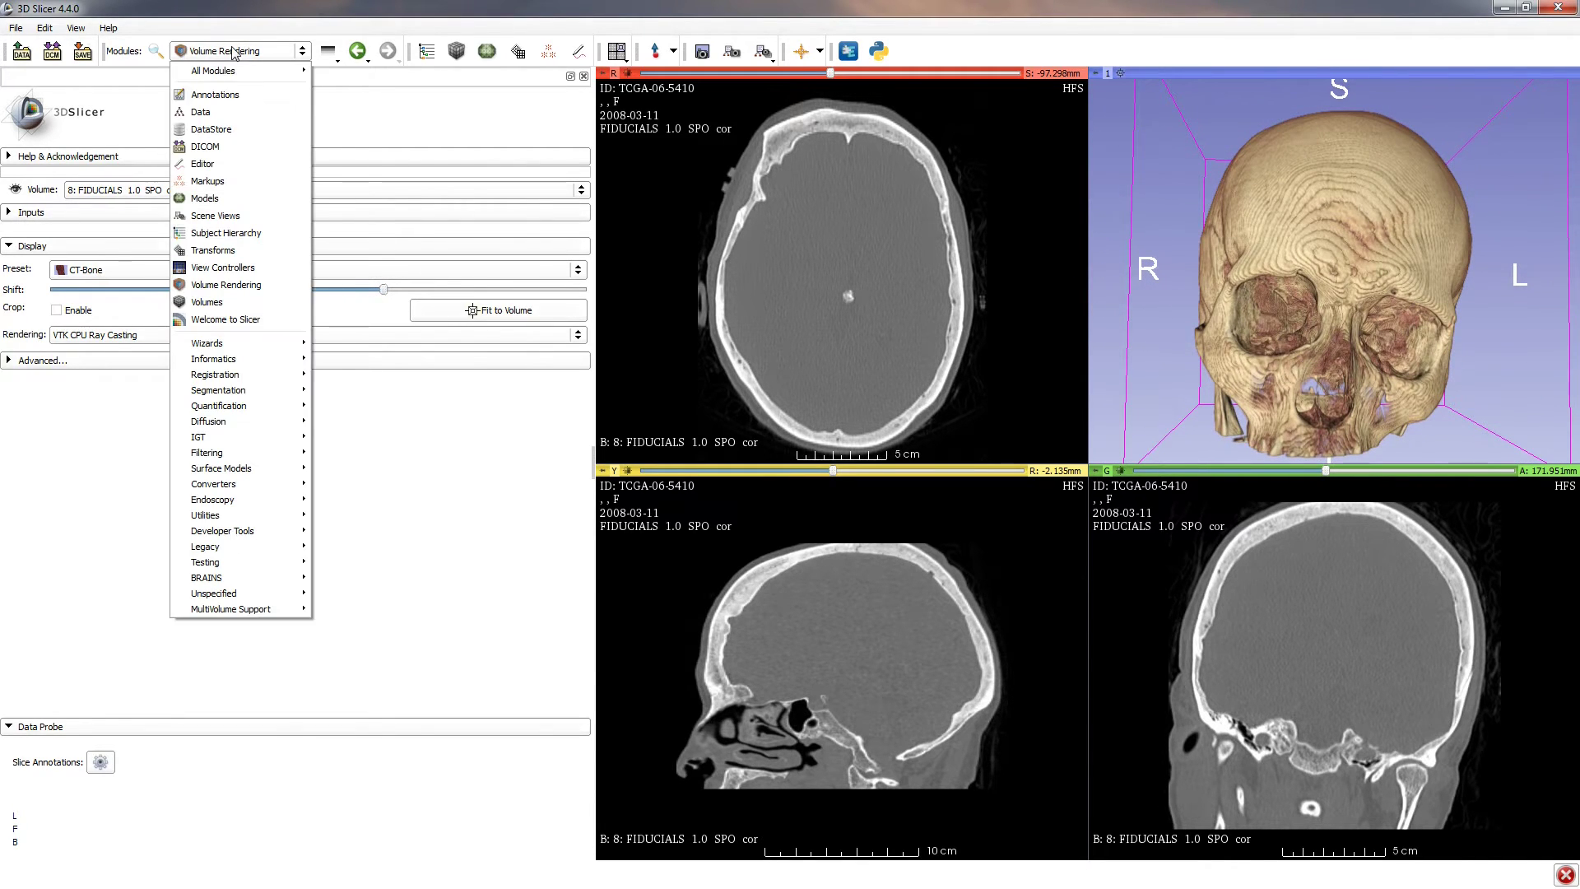
left_click(225, 170)
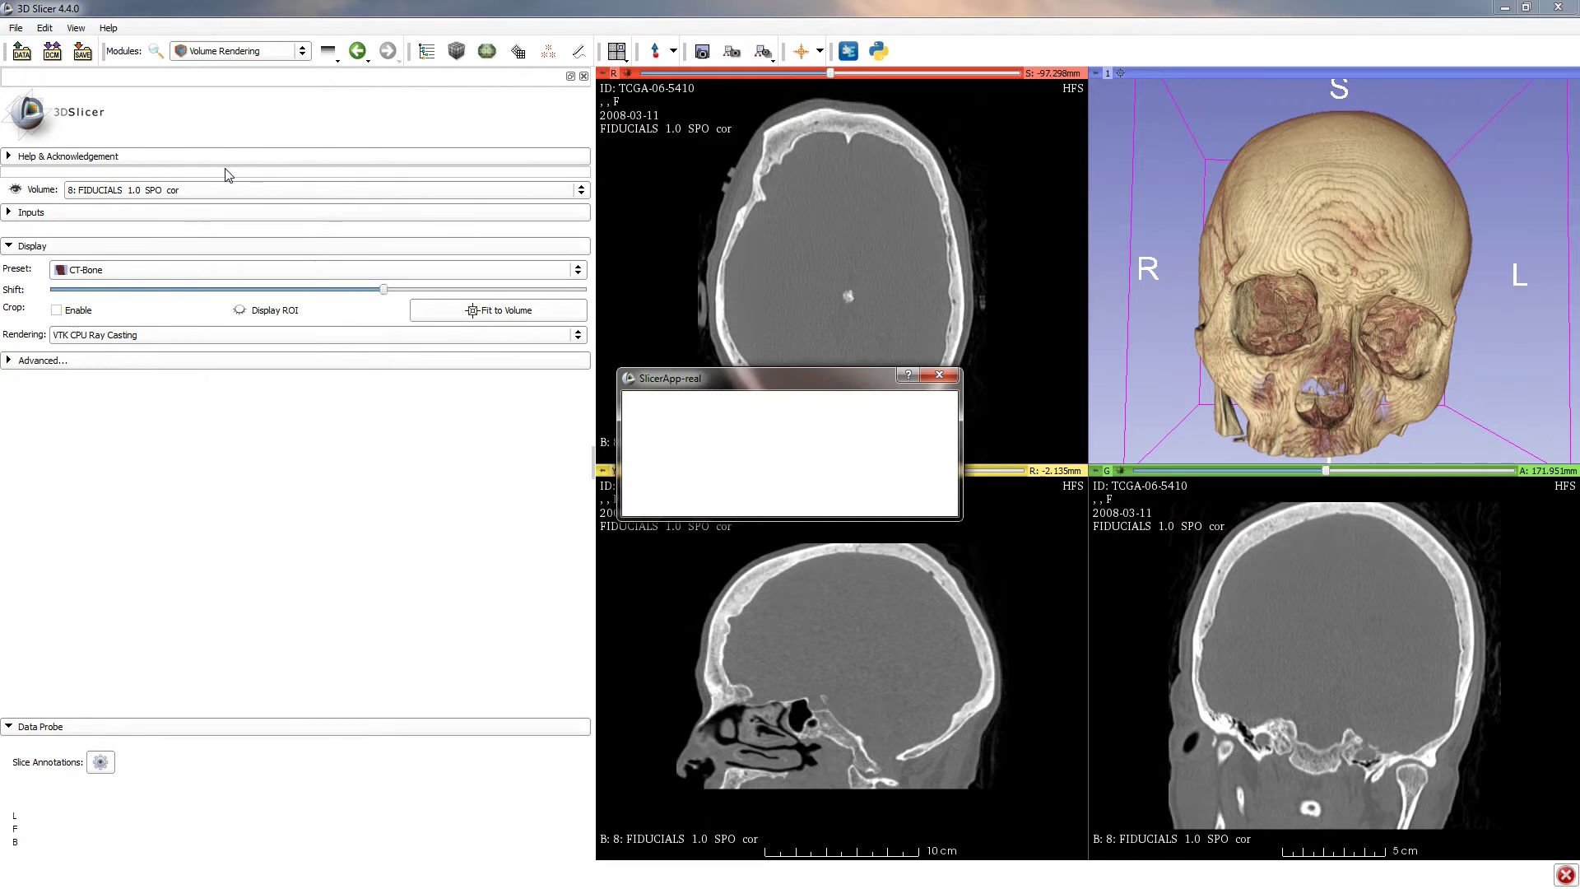
left_click(684, 499)
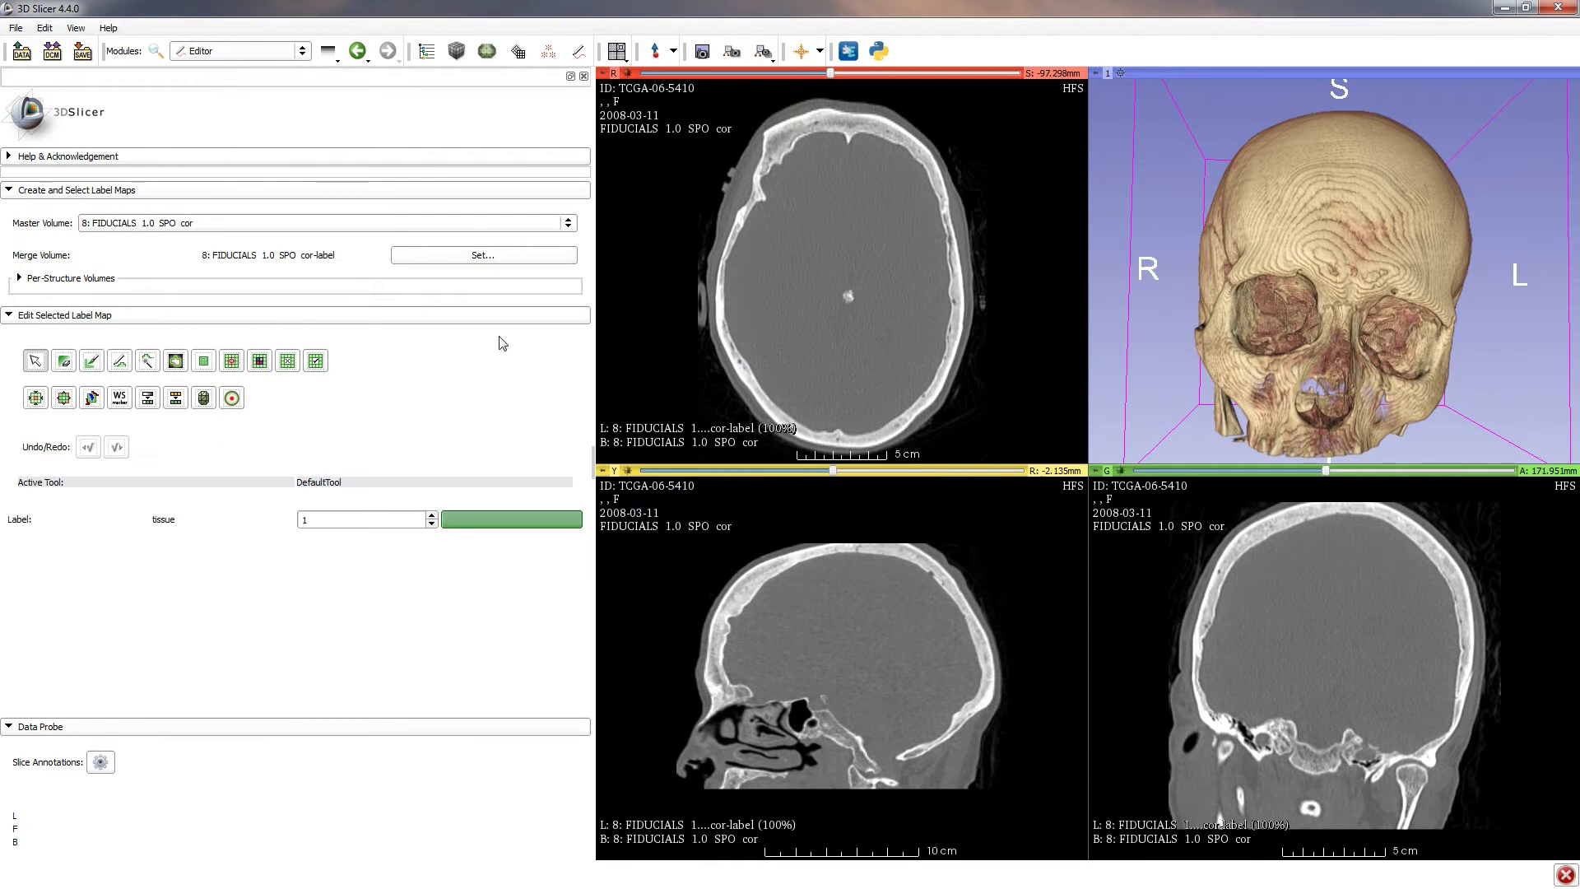
left_click(524, 519)
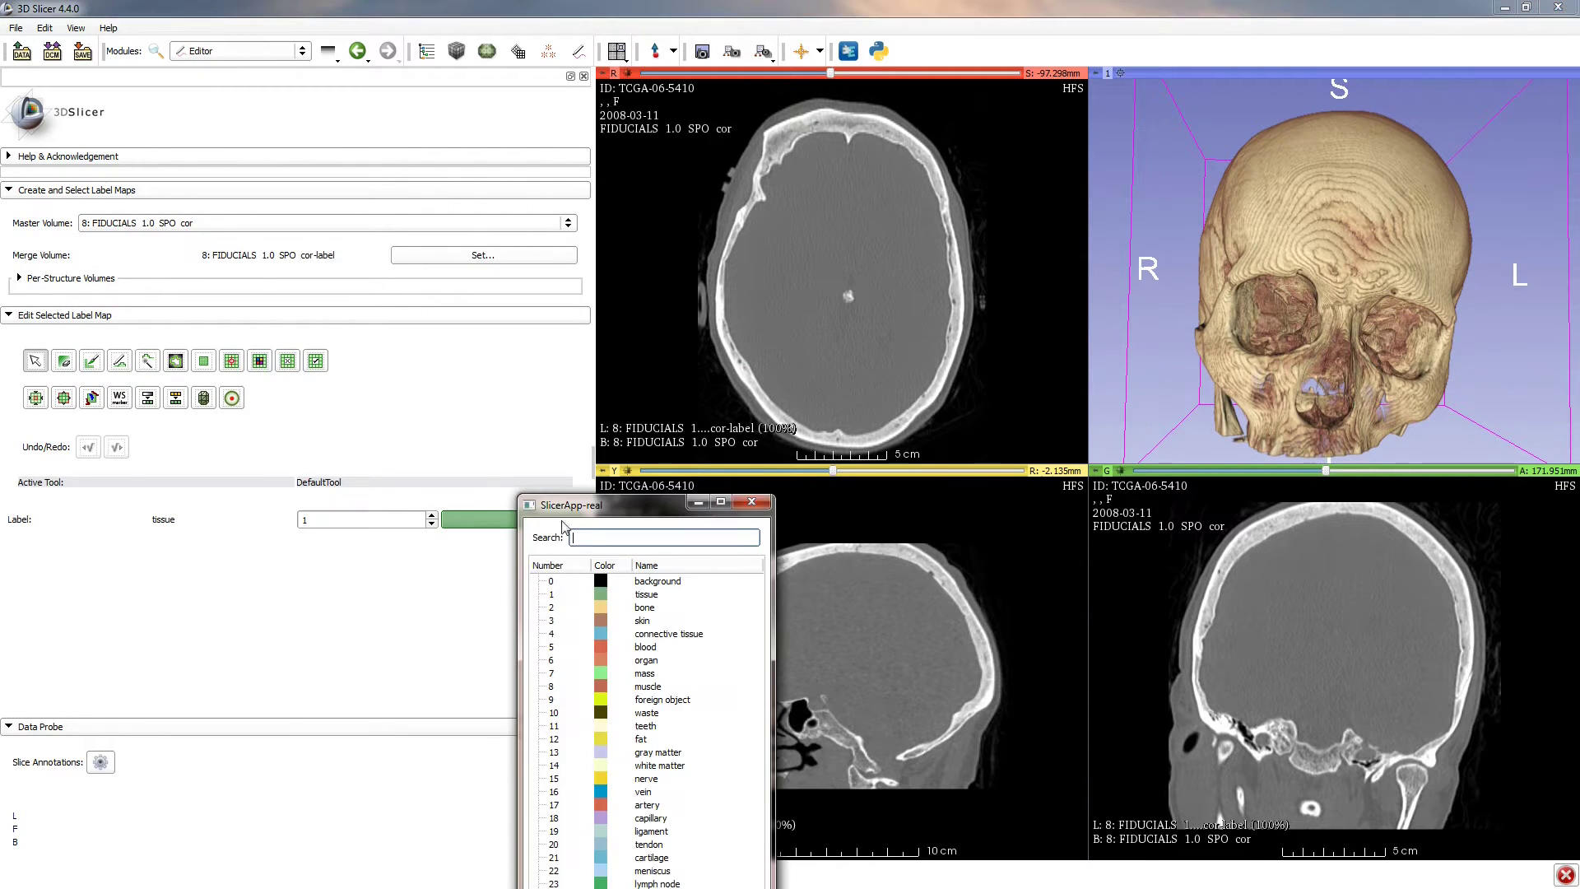
left_click(646, 607)
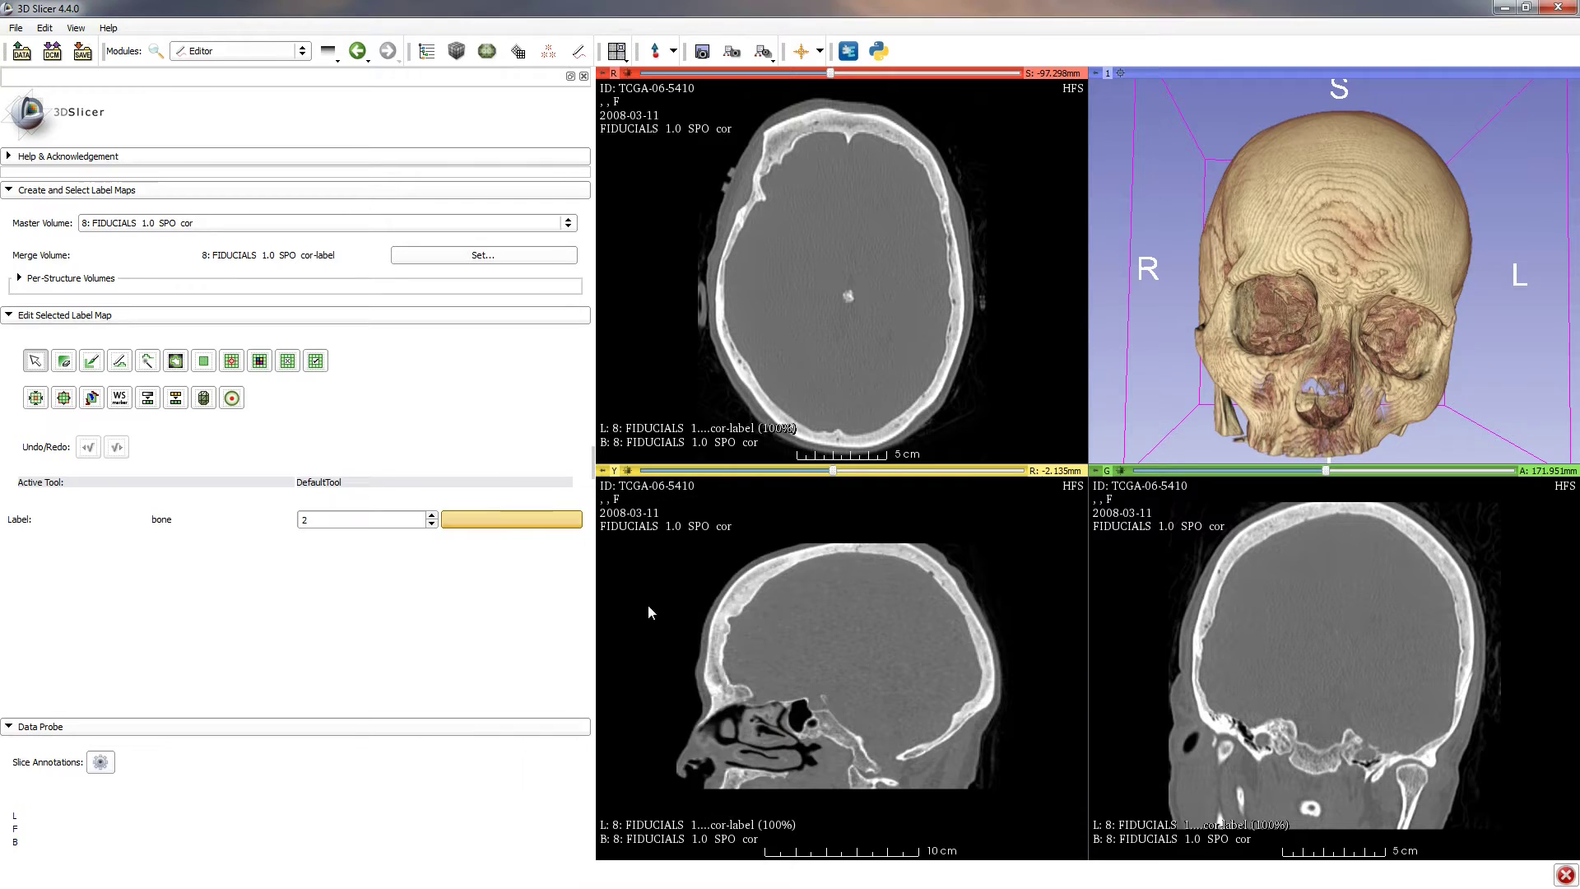
Threshold the scan from 1250 to 4095 as bone and make a smoothed surface model named bone from the label
left_click(144, 400)
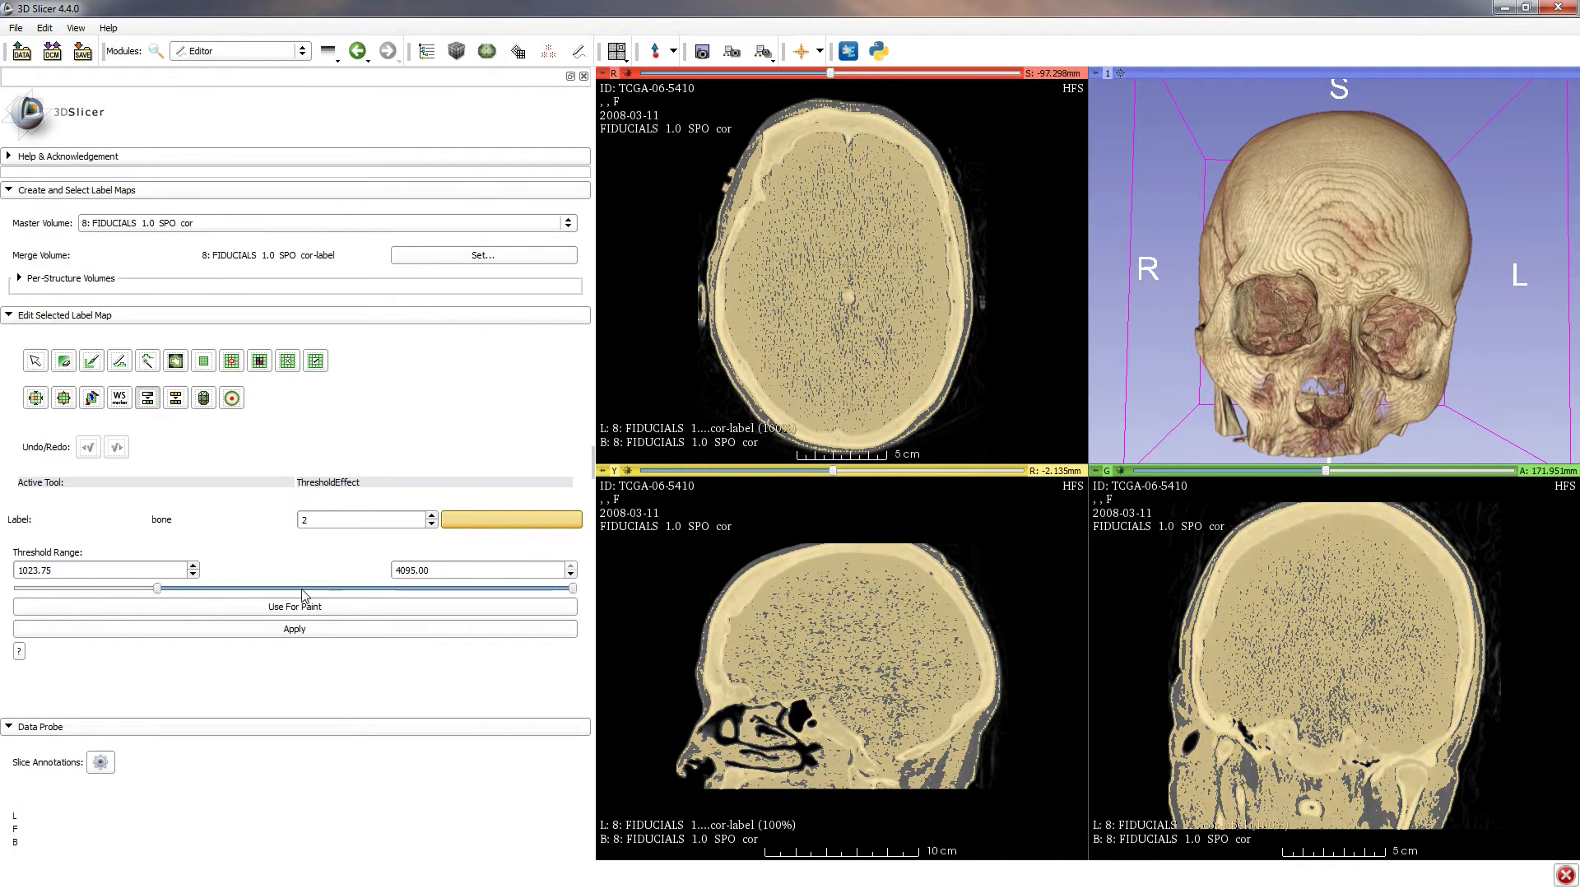
left_click_drag(141, 572, 3, 584)
type("1250")
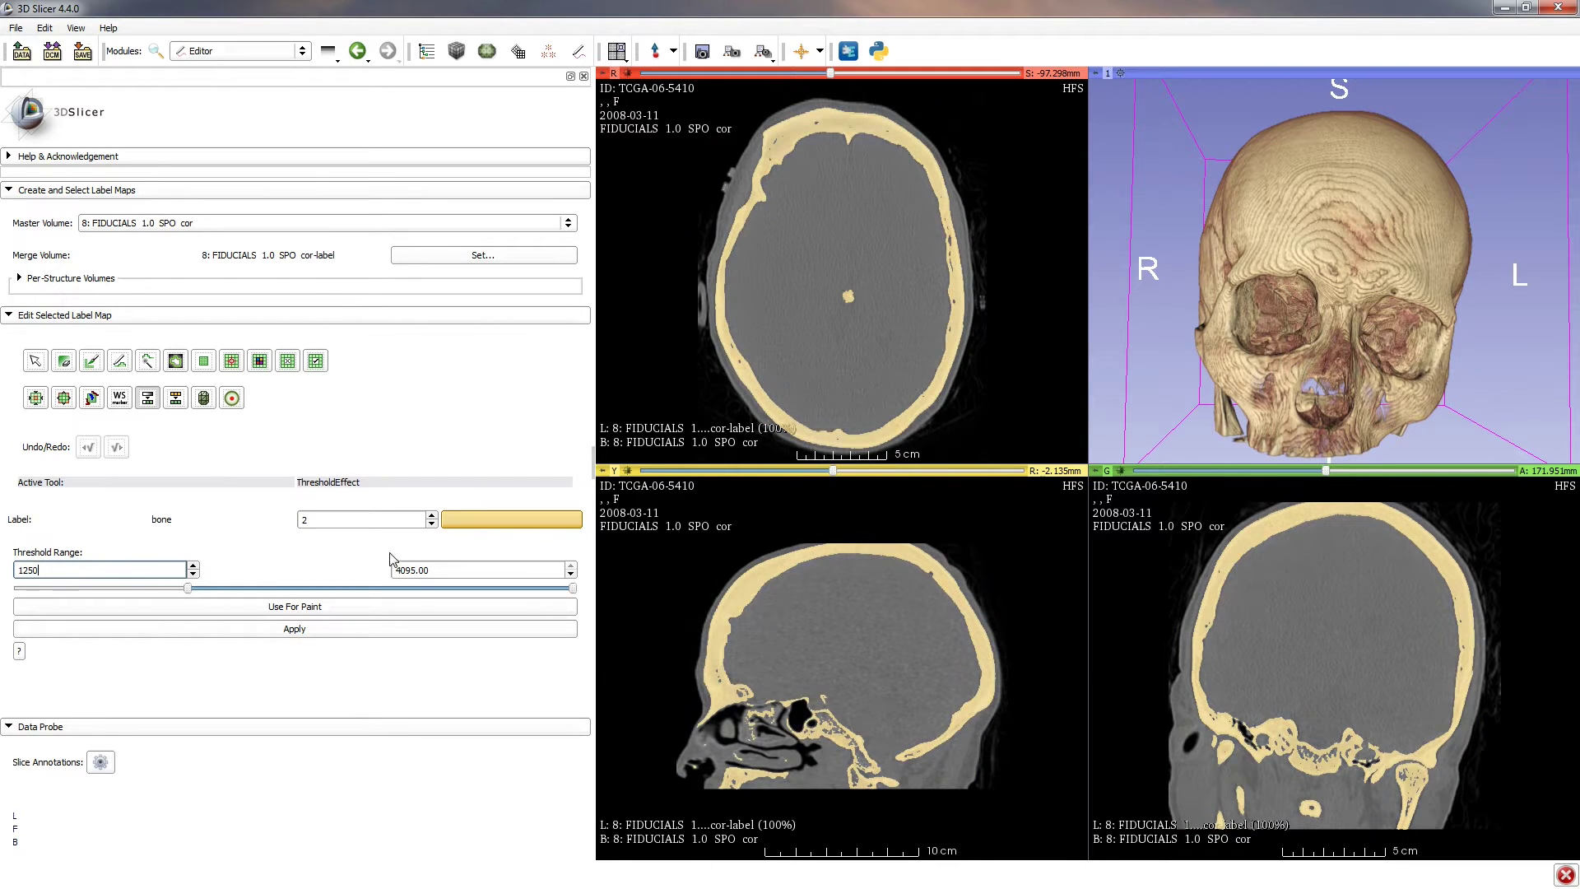
left_click(317, 633)
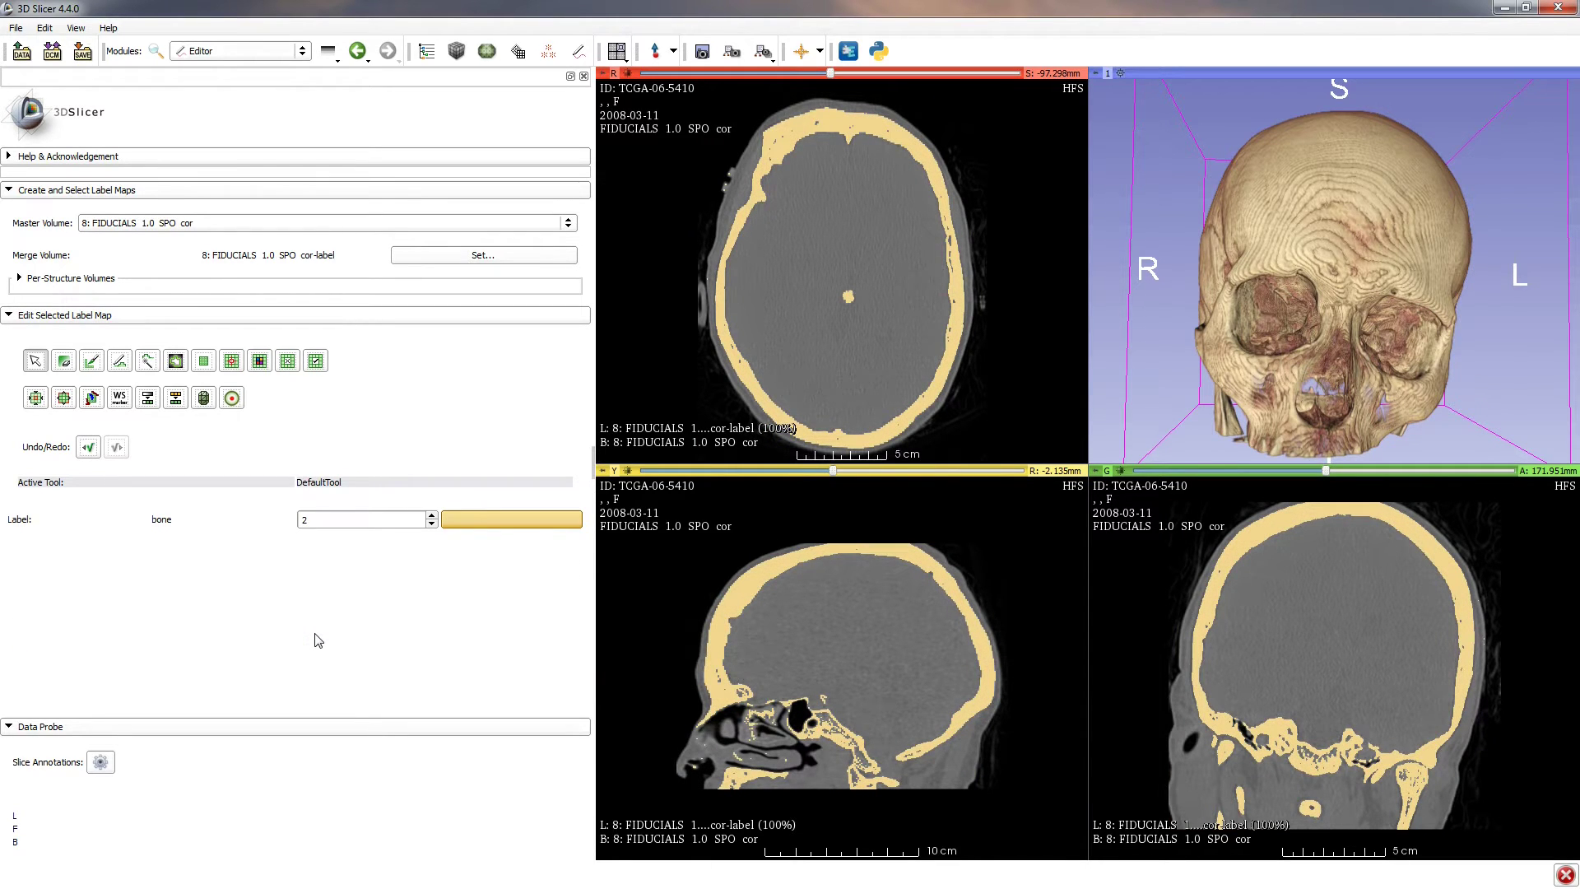
left_click(205, 400)
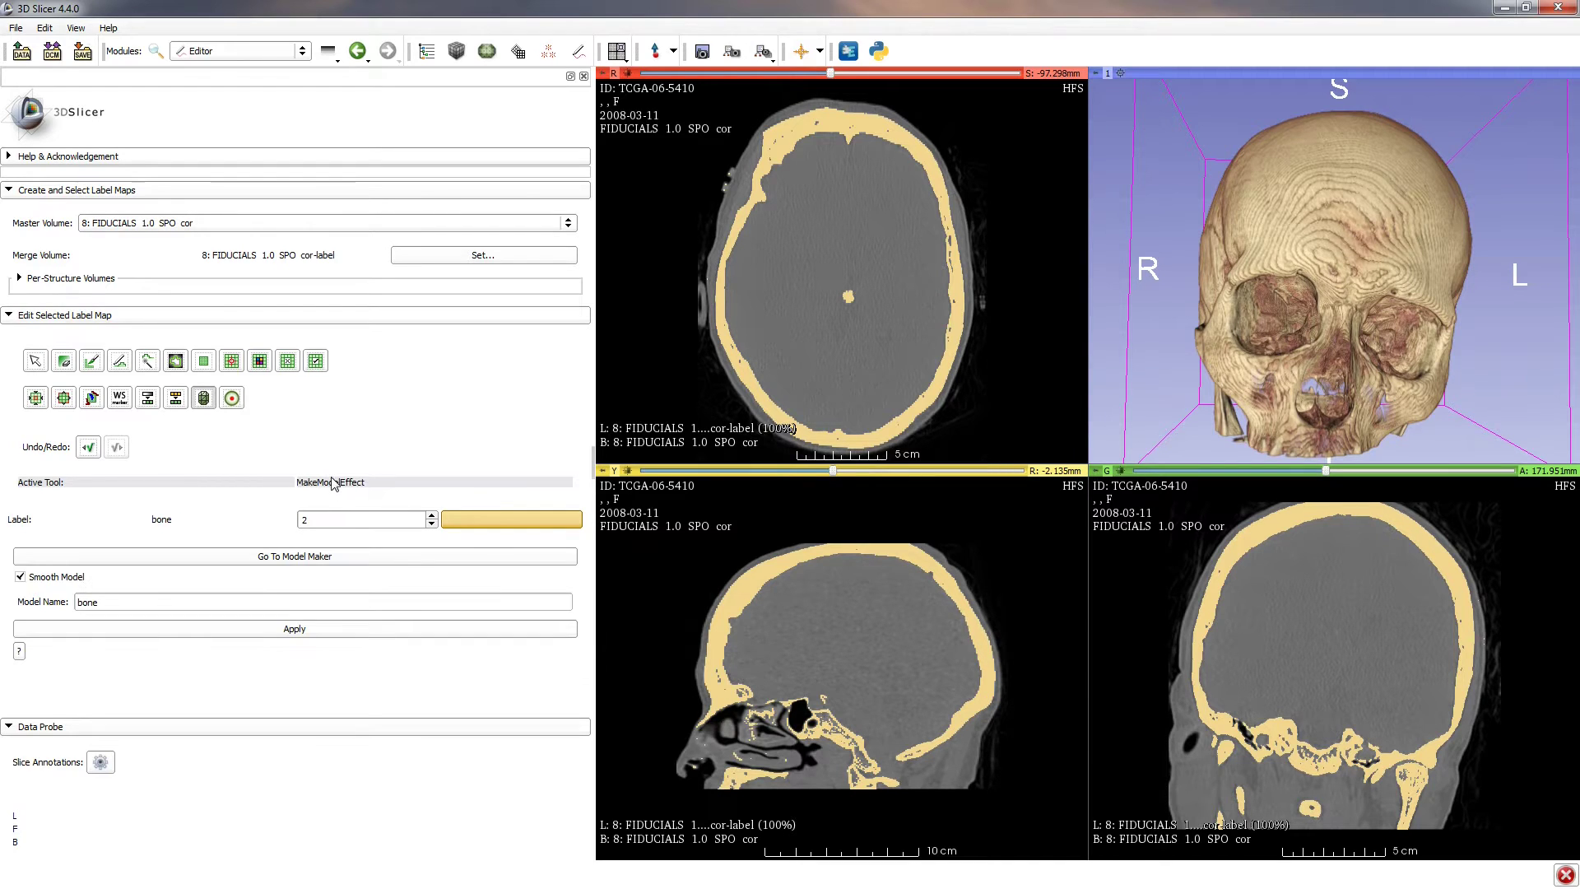
left_click(374, 632)
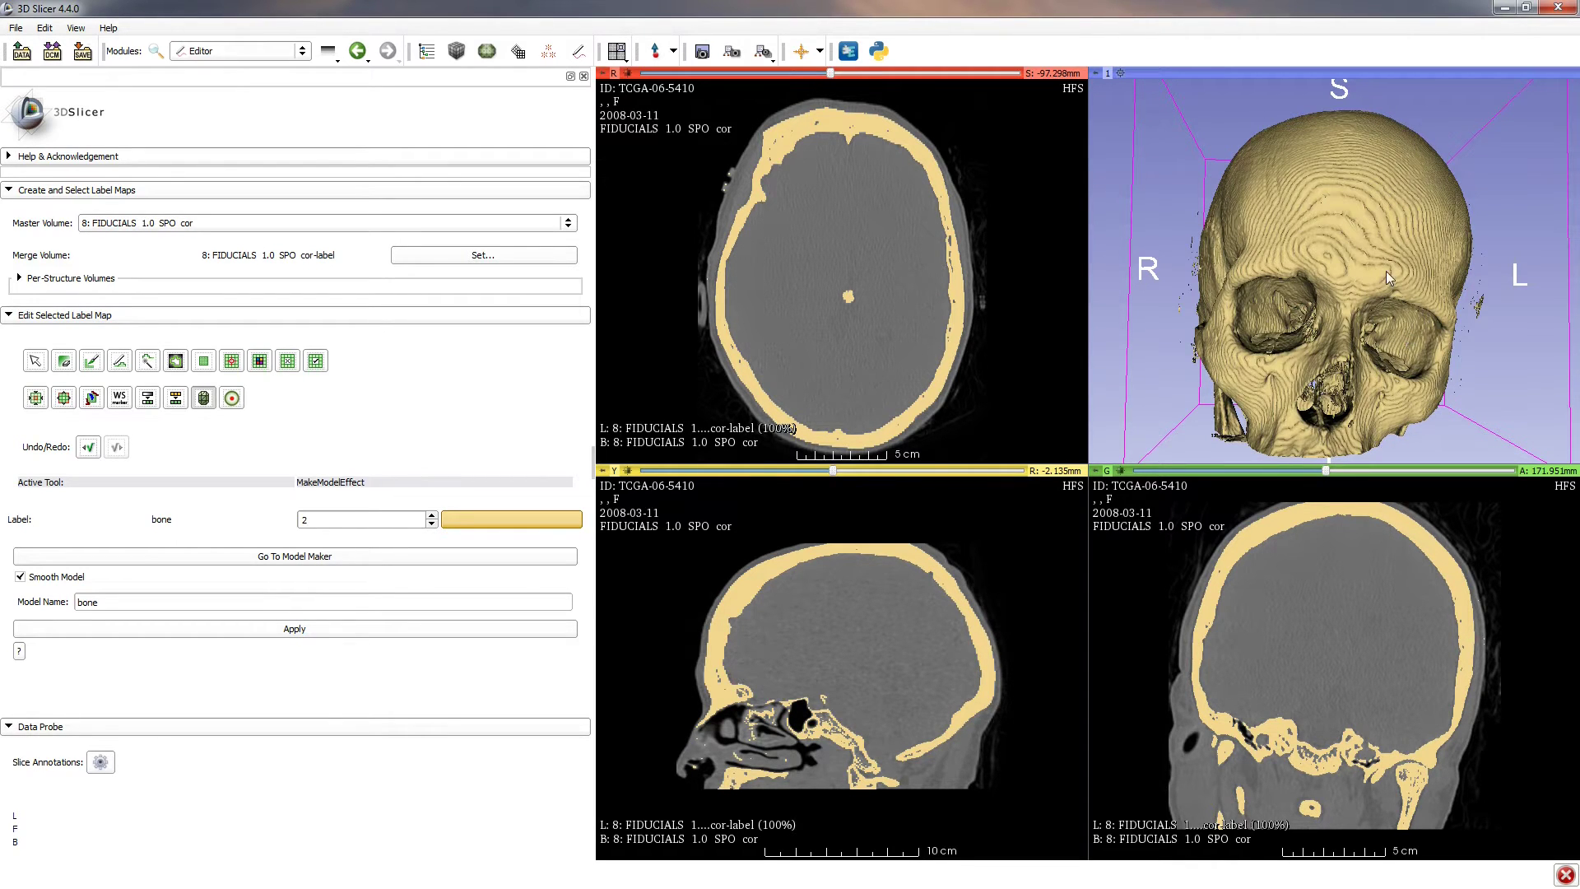
Choose only the bone model for saving and set its file format to STL
left_click(82, 51)
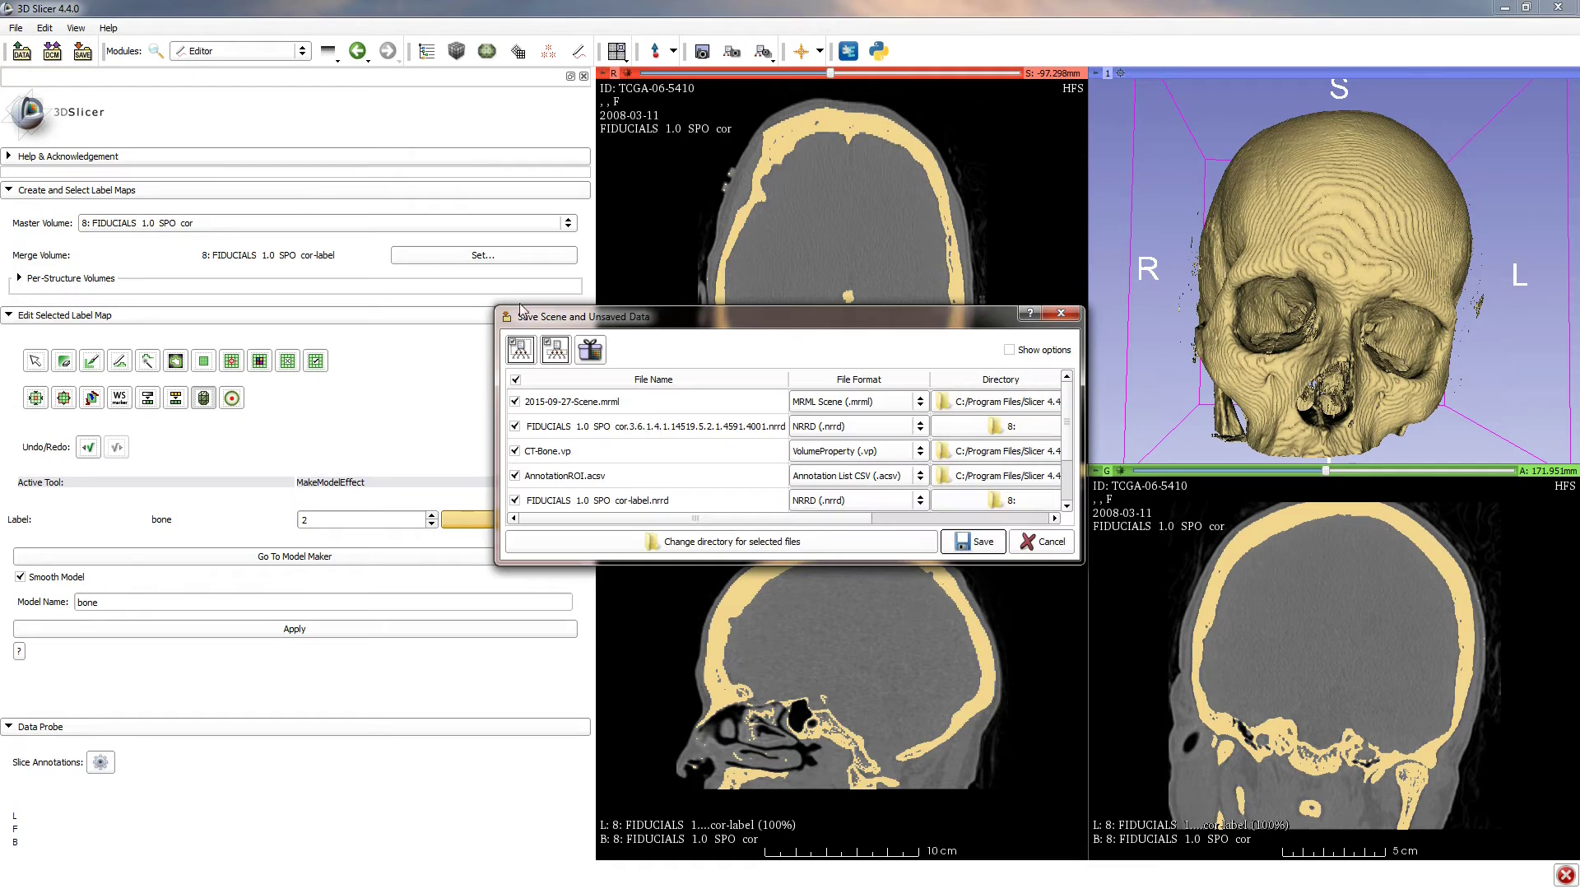
left_click(516, 379)
scroll(1081, 416, "down", 1)
left_click(515, 499)
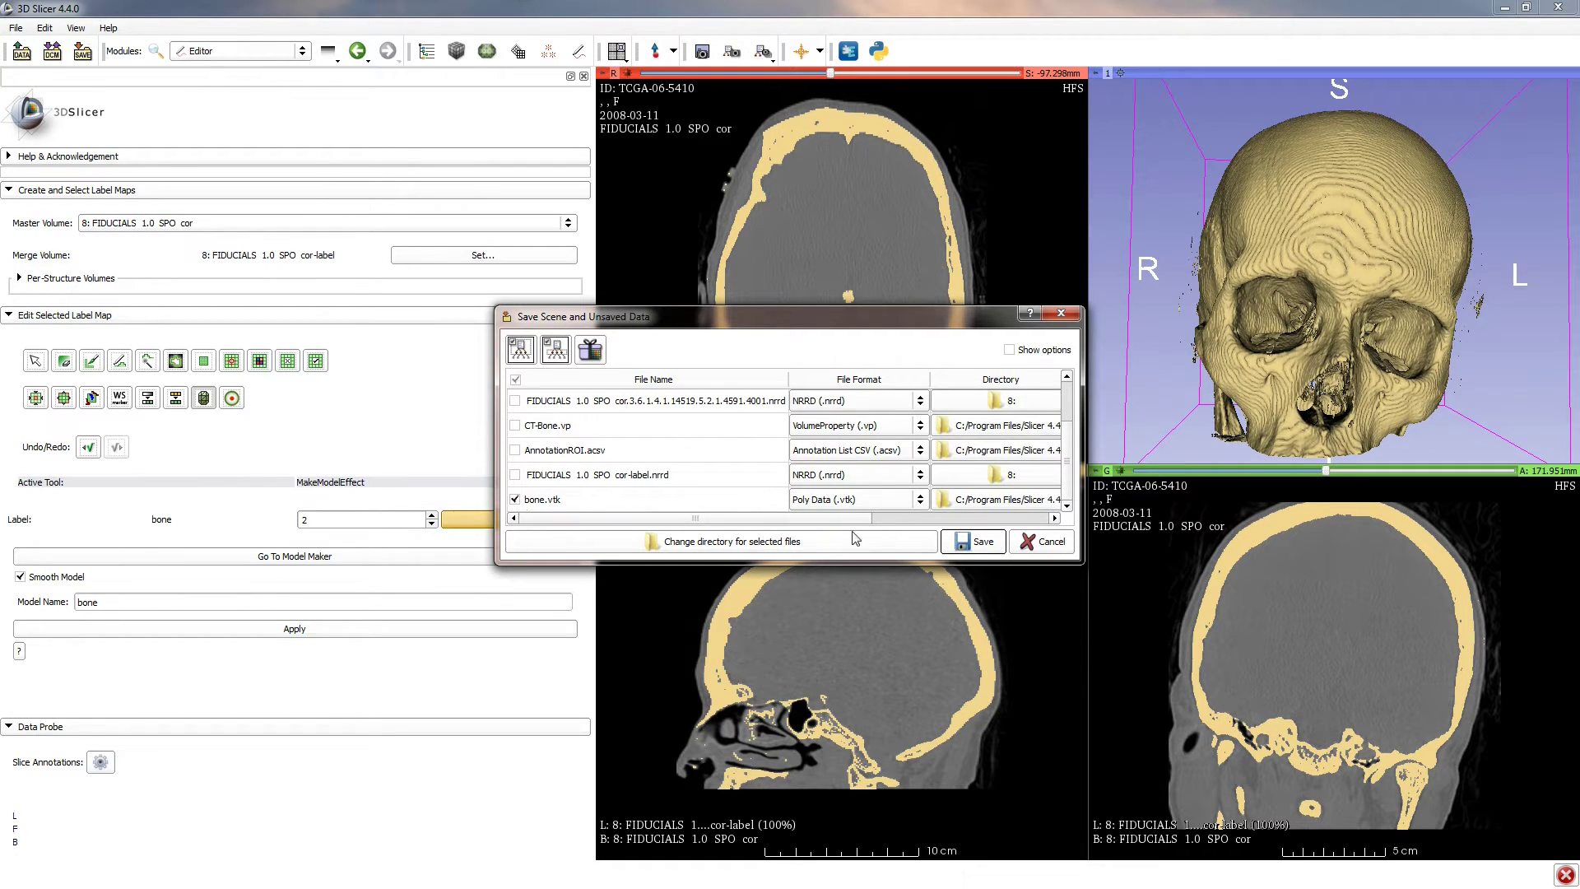
left_click(877, 500)
left_click(843, 539)
Save bone.stl in the tutorial folder on the Desktop
left_click(998, 504)
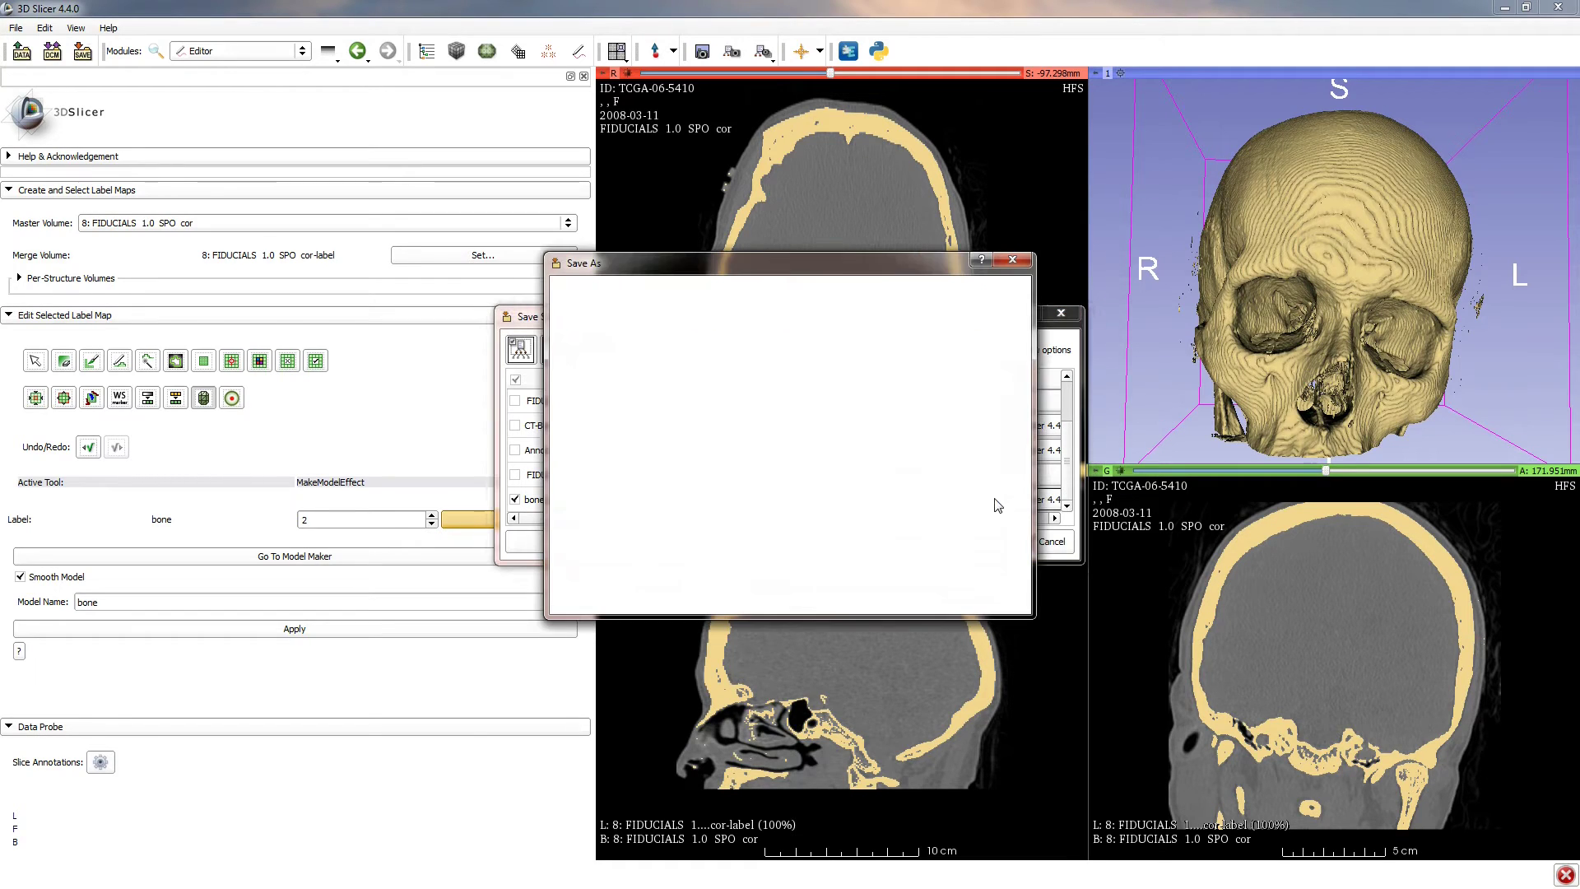
left_click(597, 317)
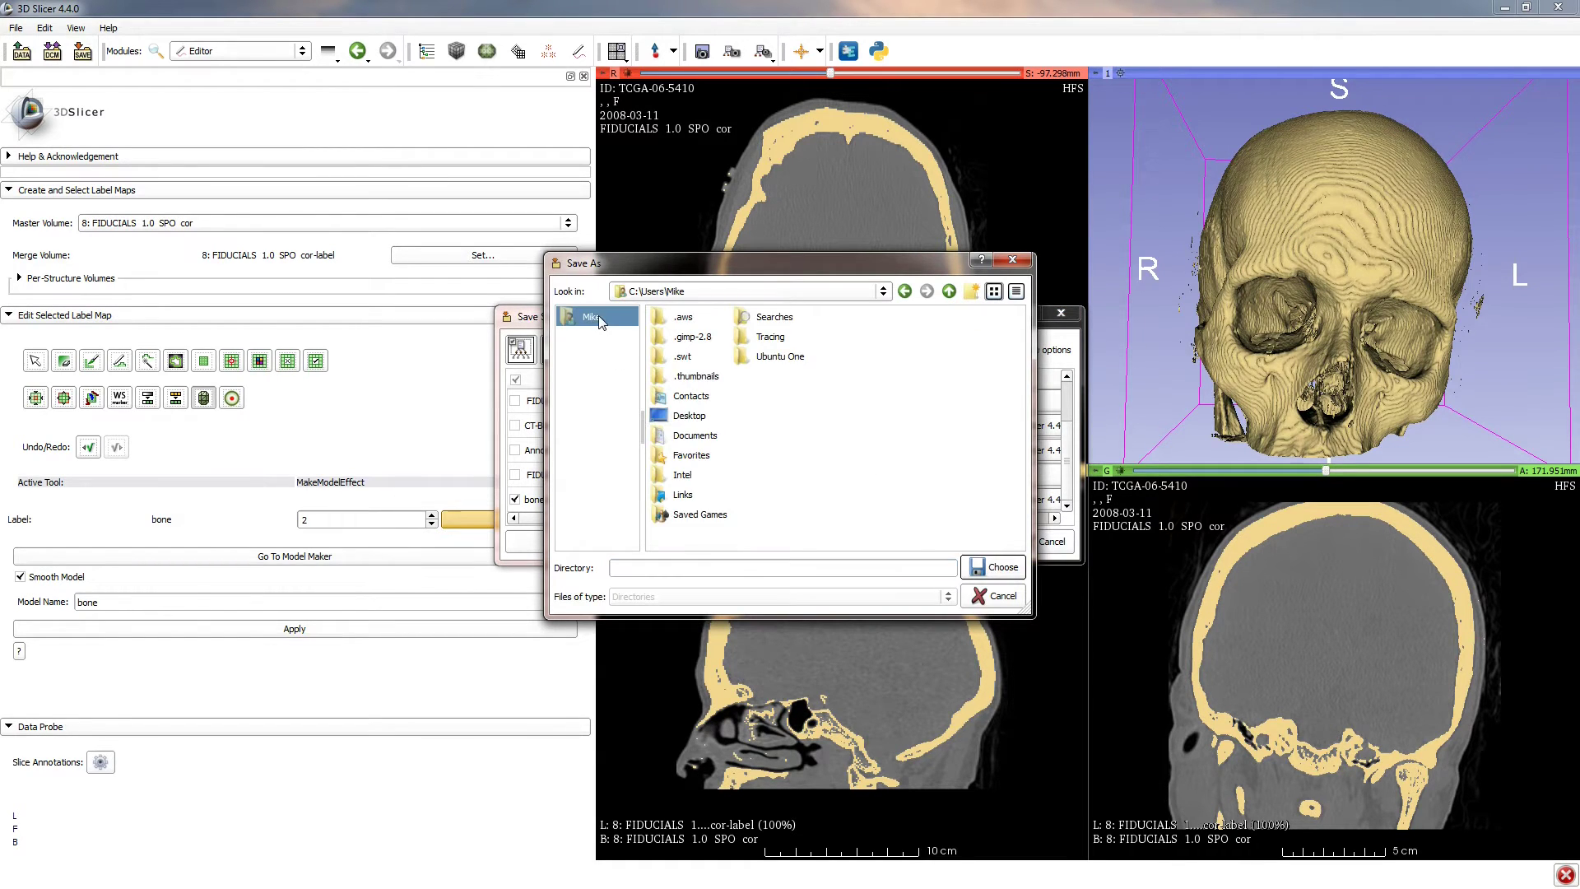
left_click(688, 416)
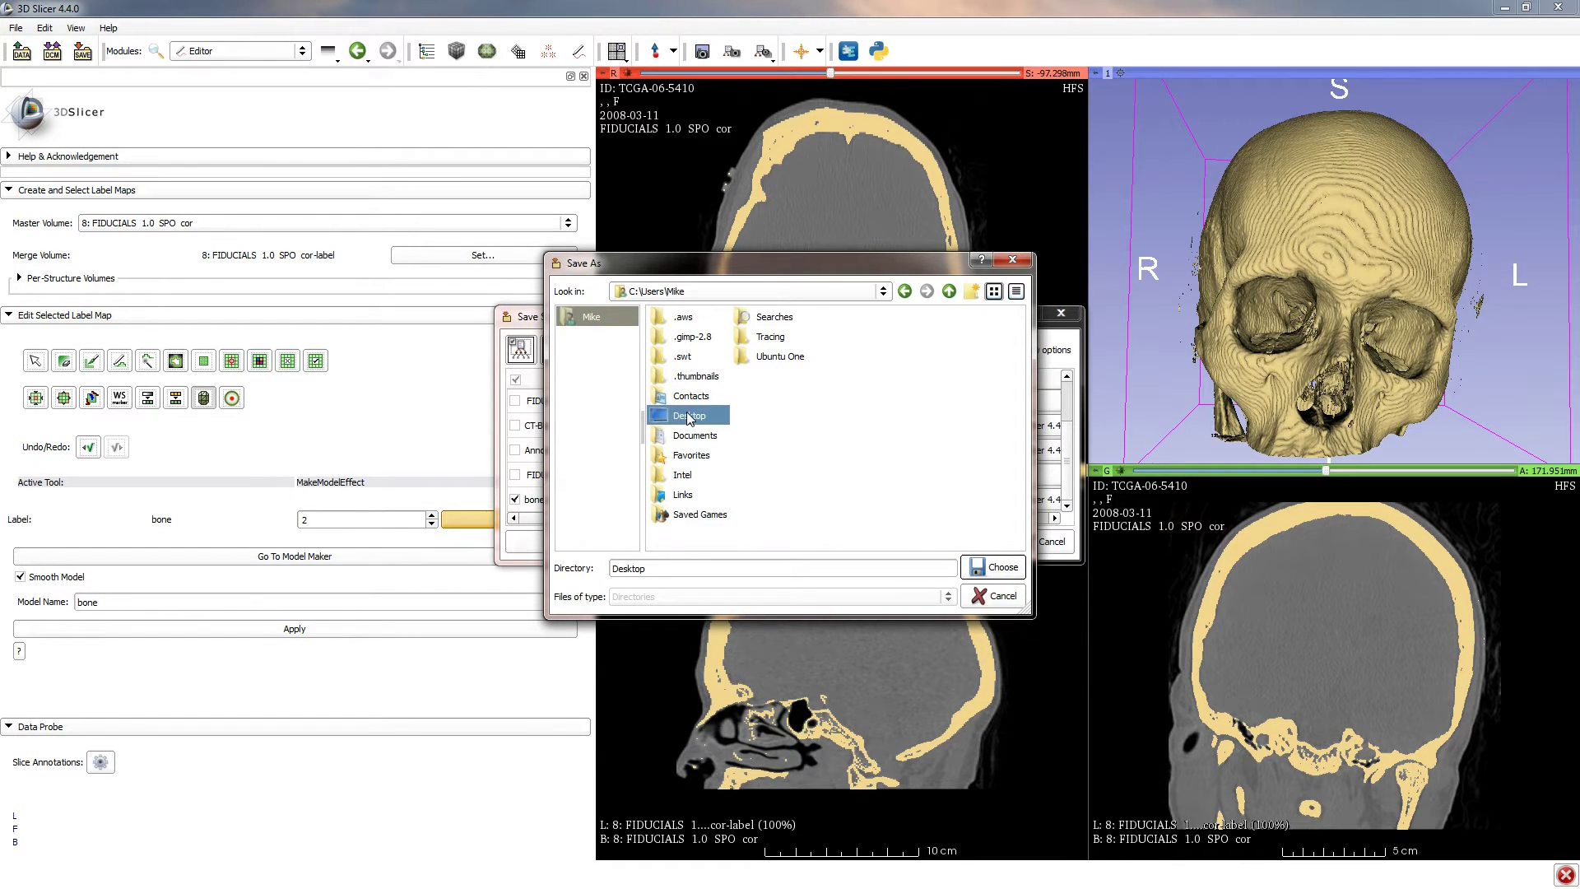
double_click(690, 417)
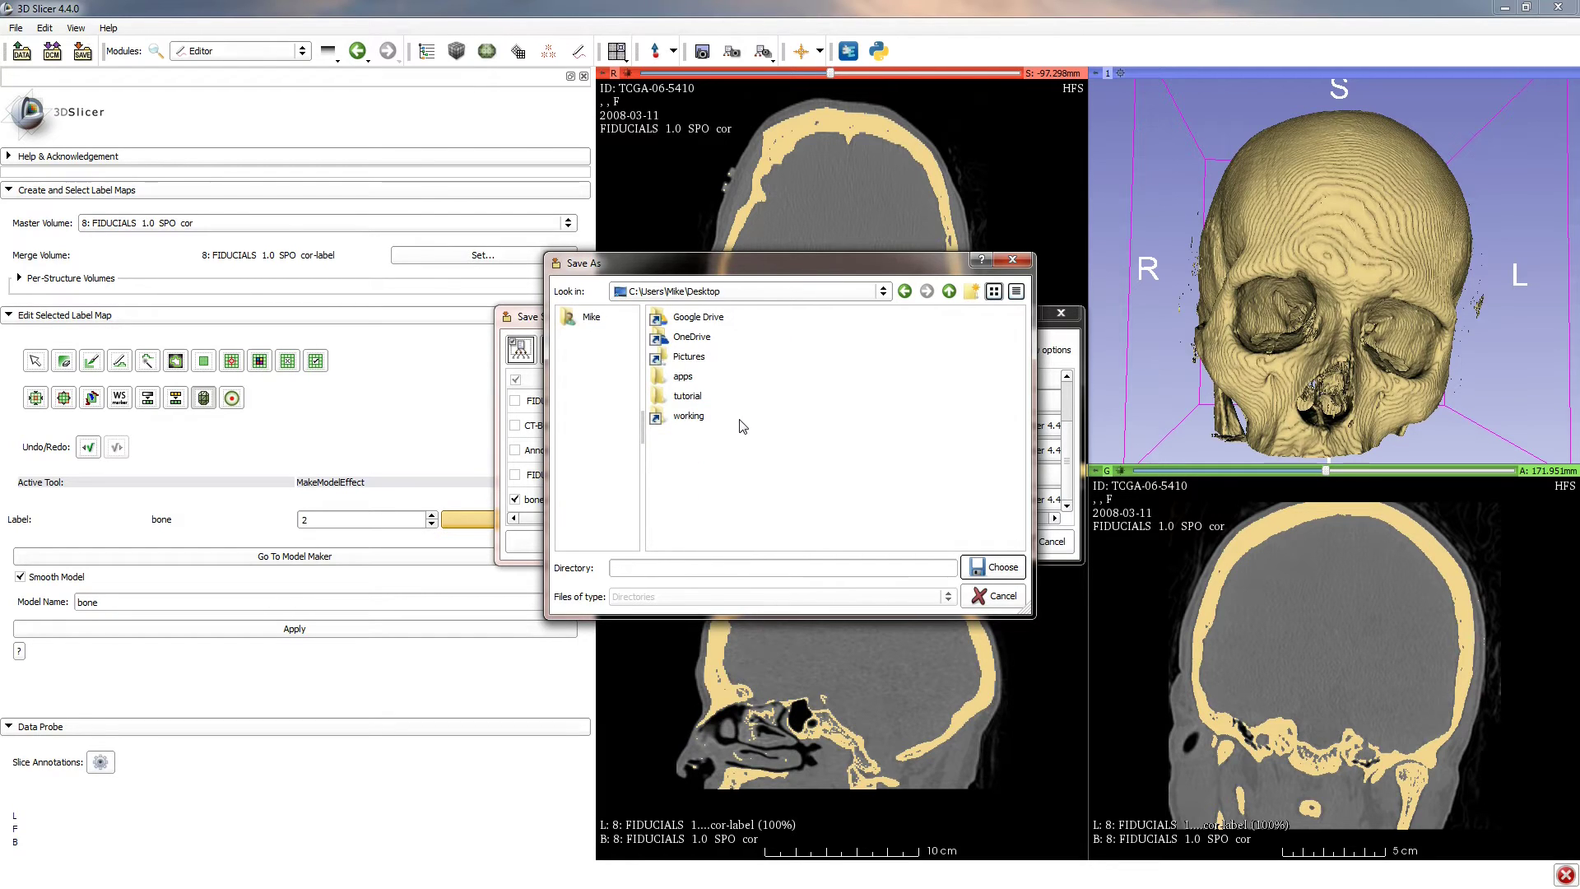
left_click(688, 396)
left_click(997, 568)
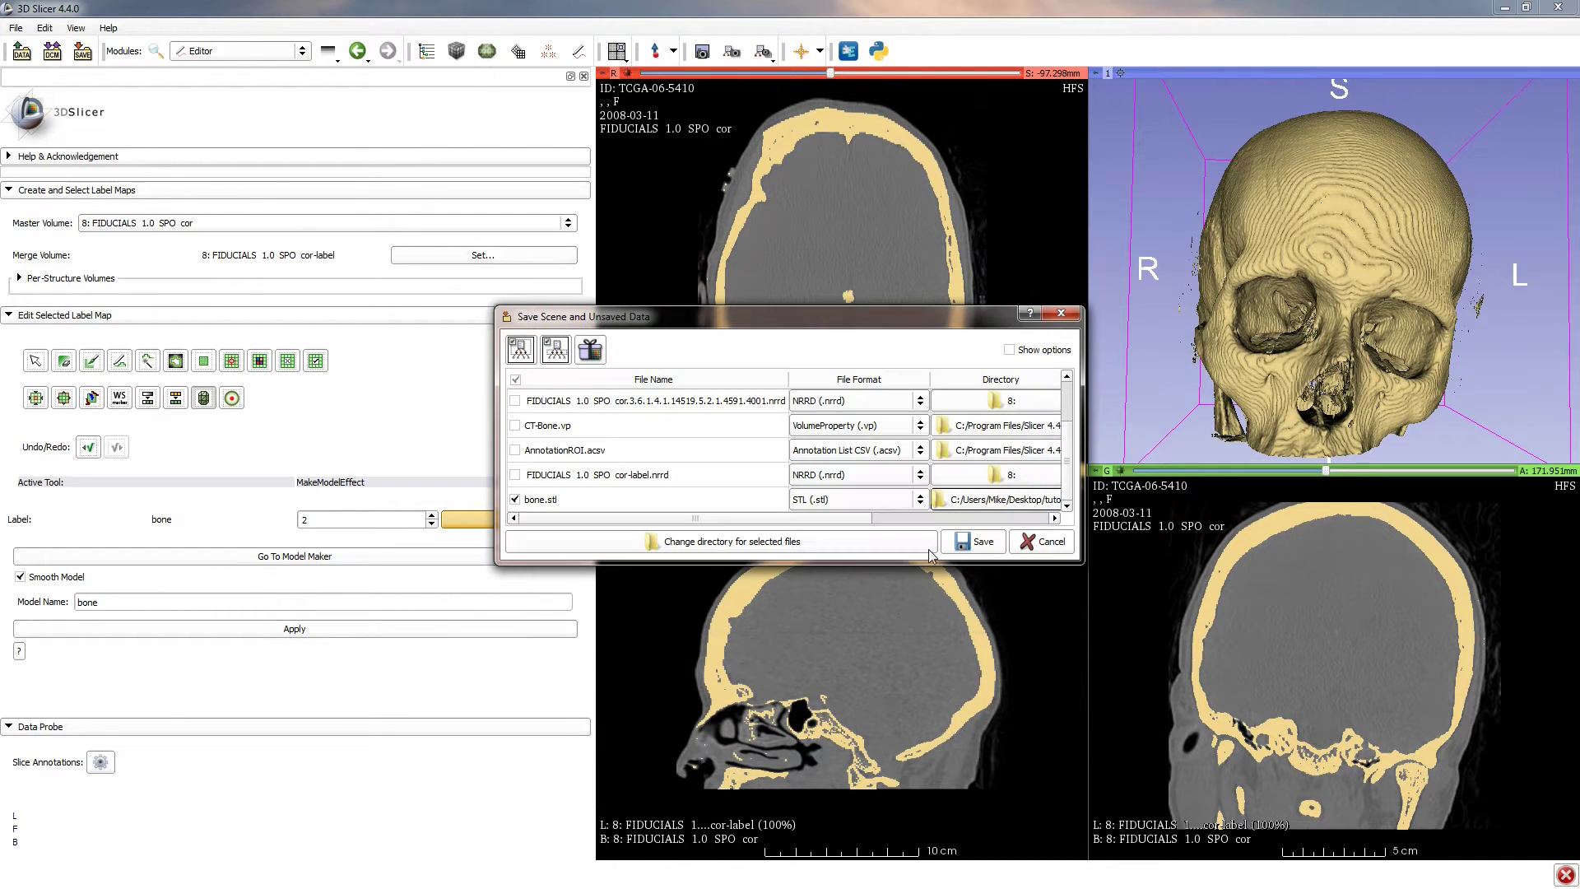
left_click(991, 550)
Switch from 3D Slicer to a maximized Blender window and delete the default cube
left_click(1511, 15)
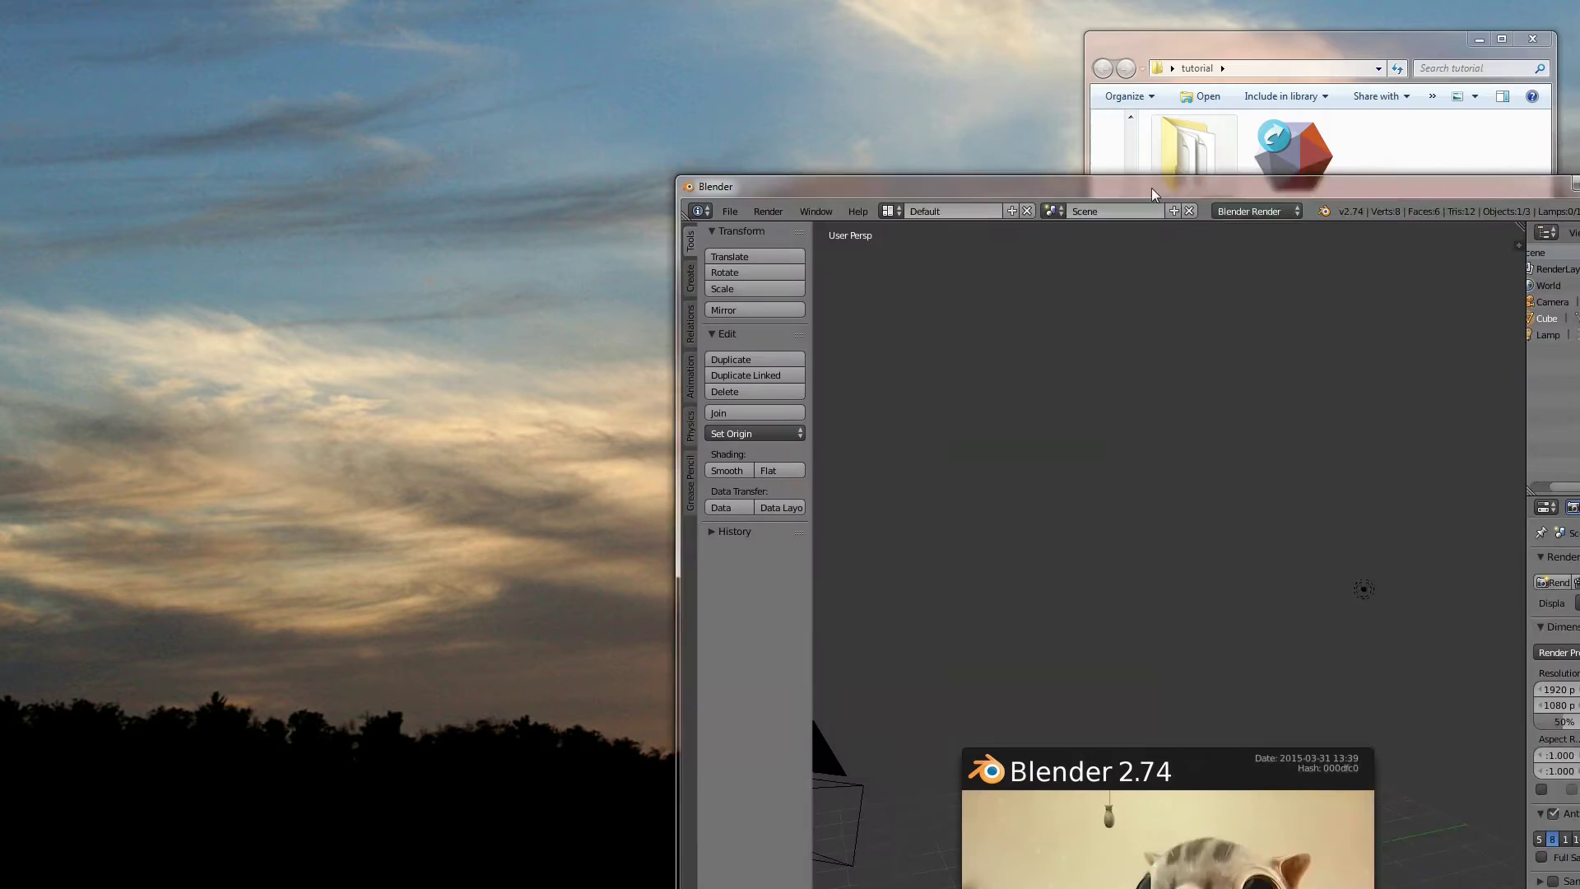
left_click_drag(1152, 187, 771, 150)
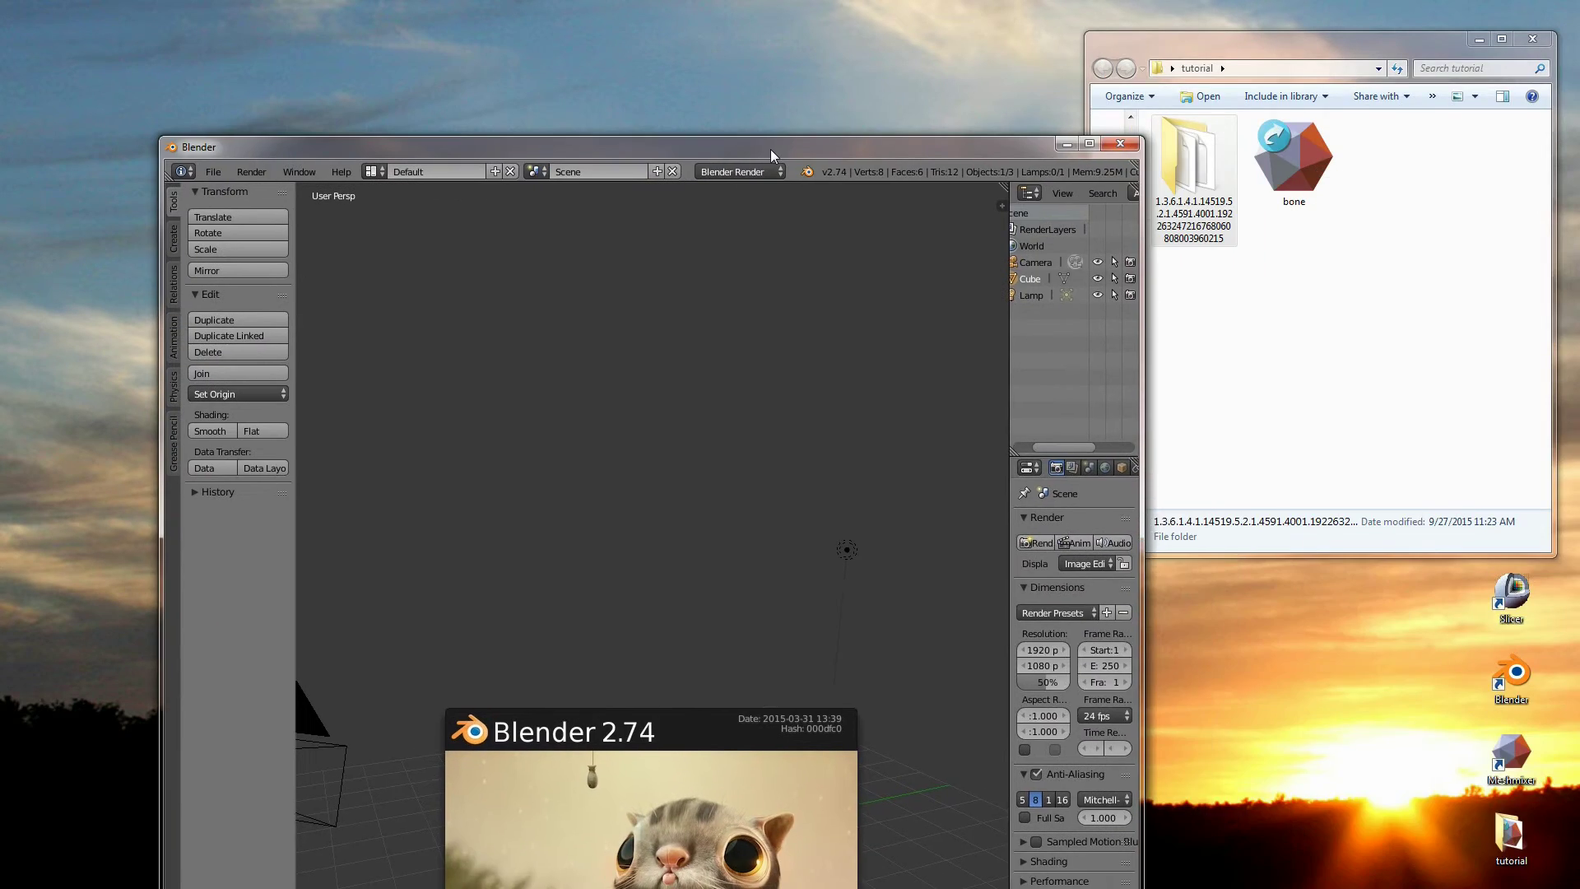
double_click(771, 149)
left_click(560, 109)
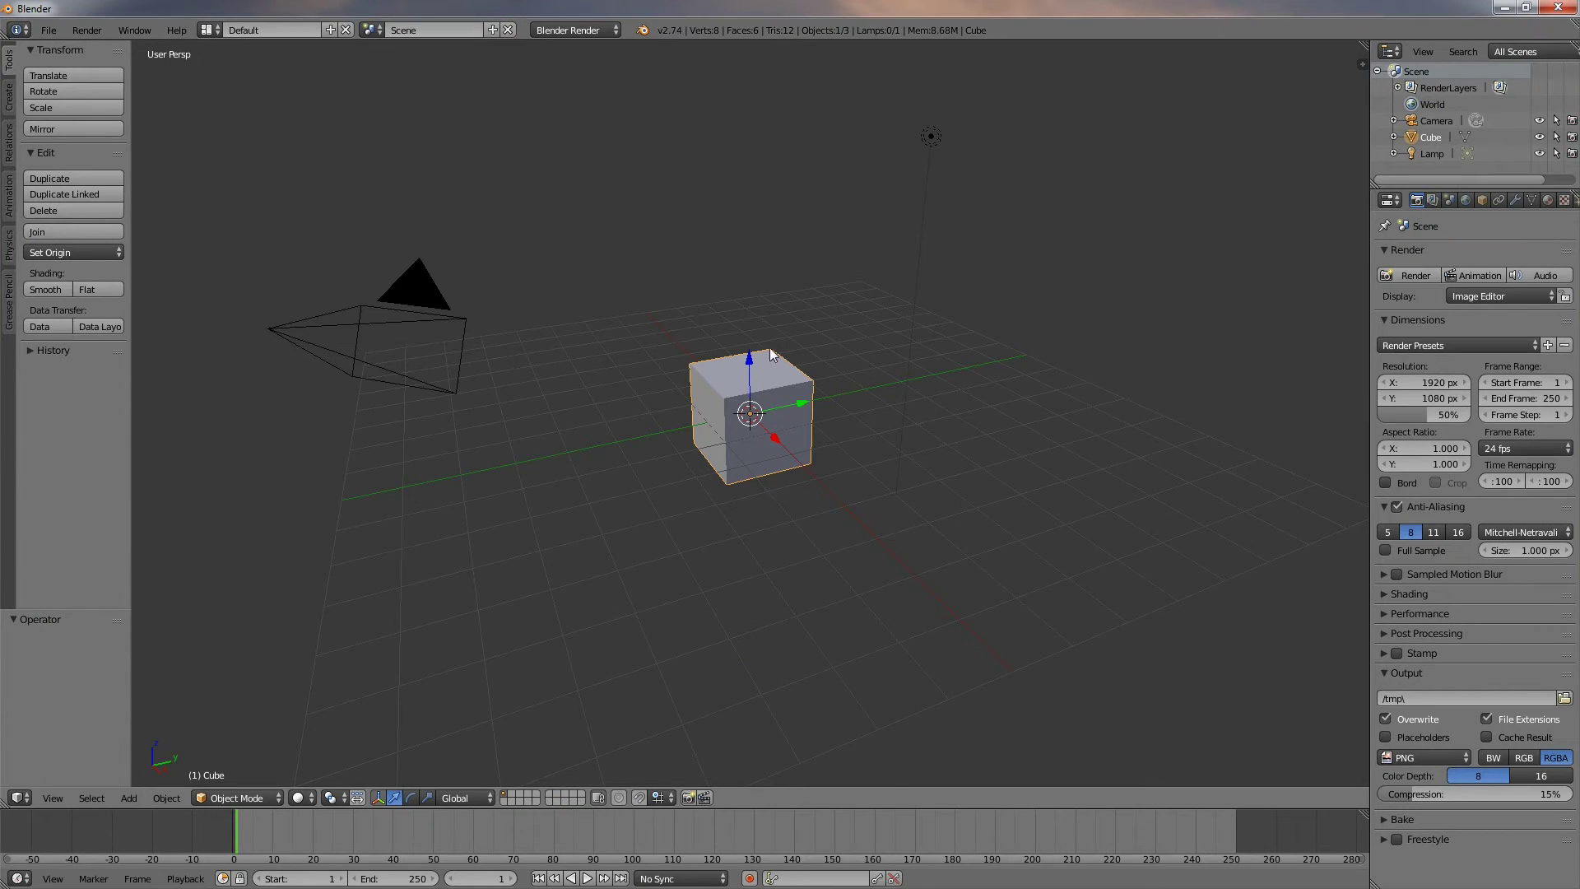
key("x")
left_click(664, 408)
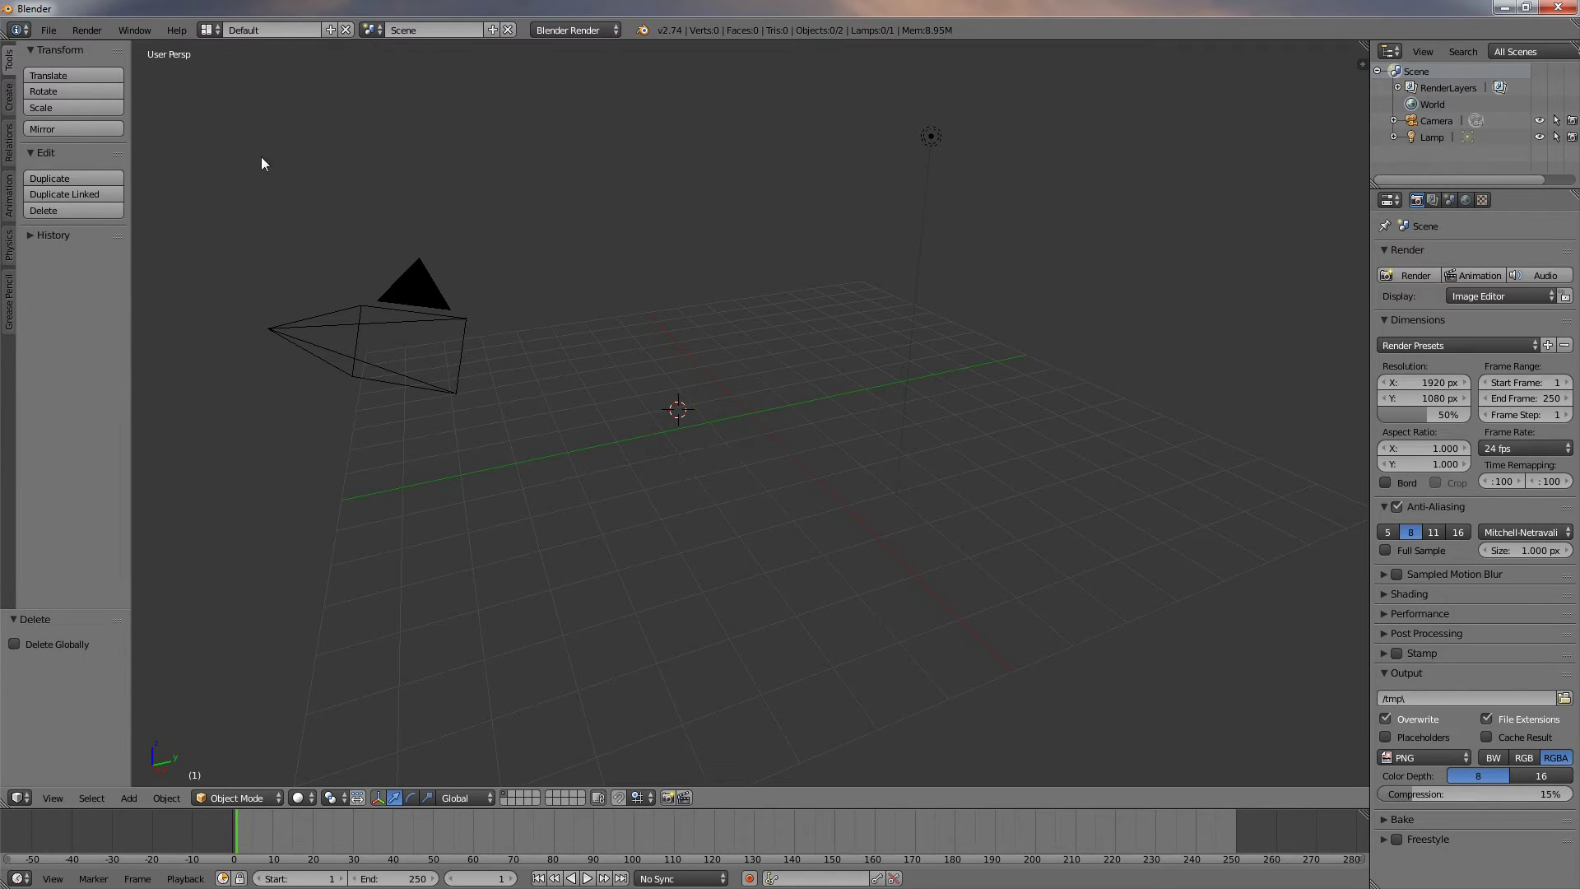
Import the bone STL file from the tutorial folder into the scene
left_click(48, 29)
mouse_move(90, 328)
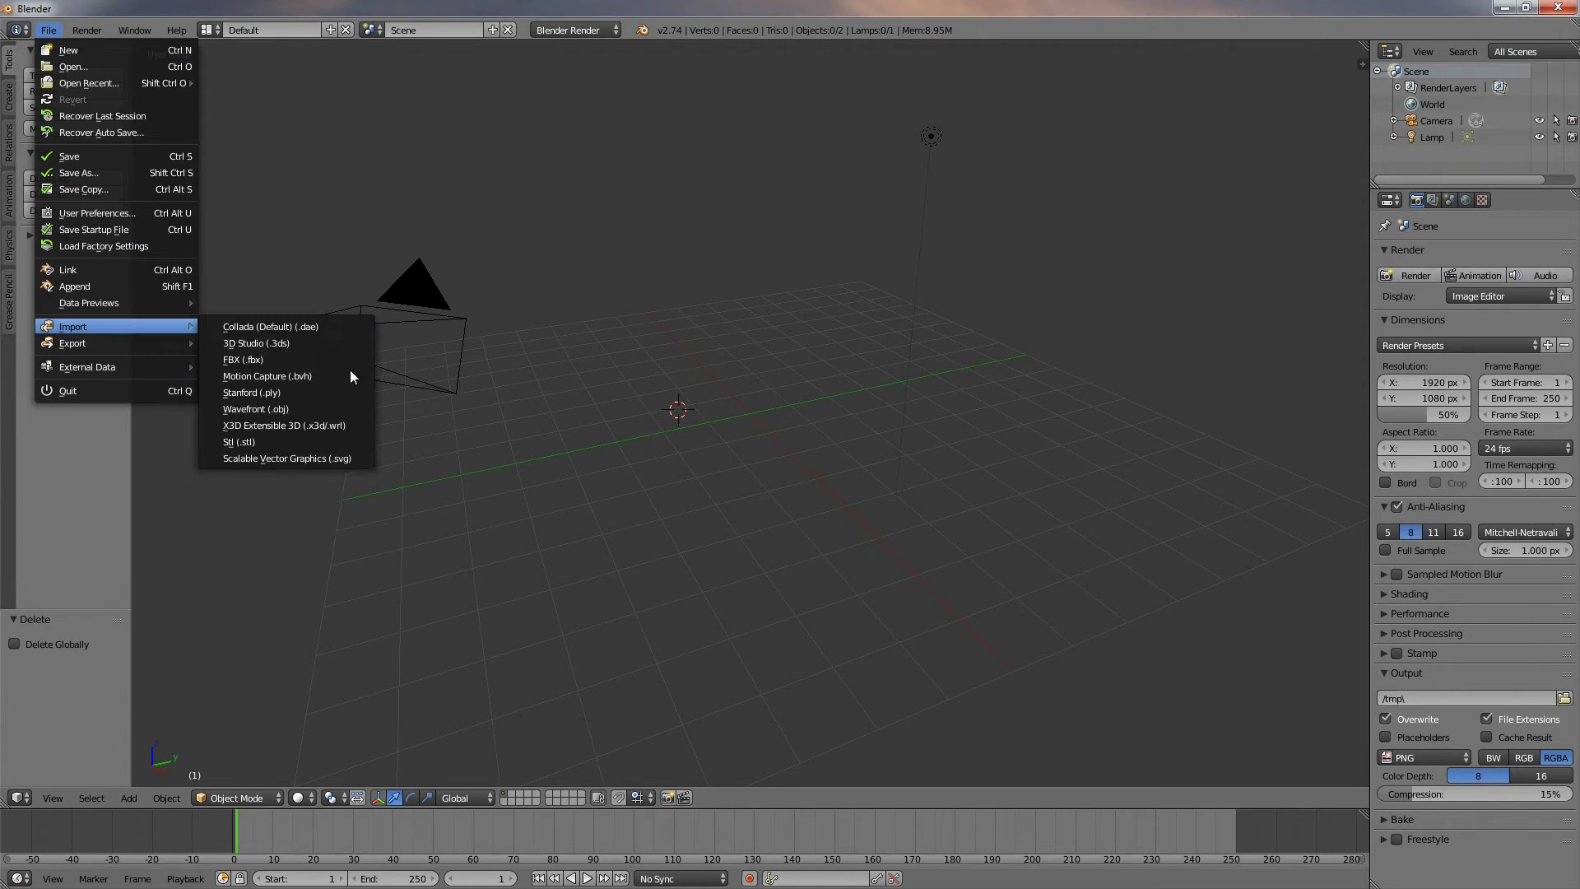
left_click(293, 442)
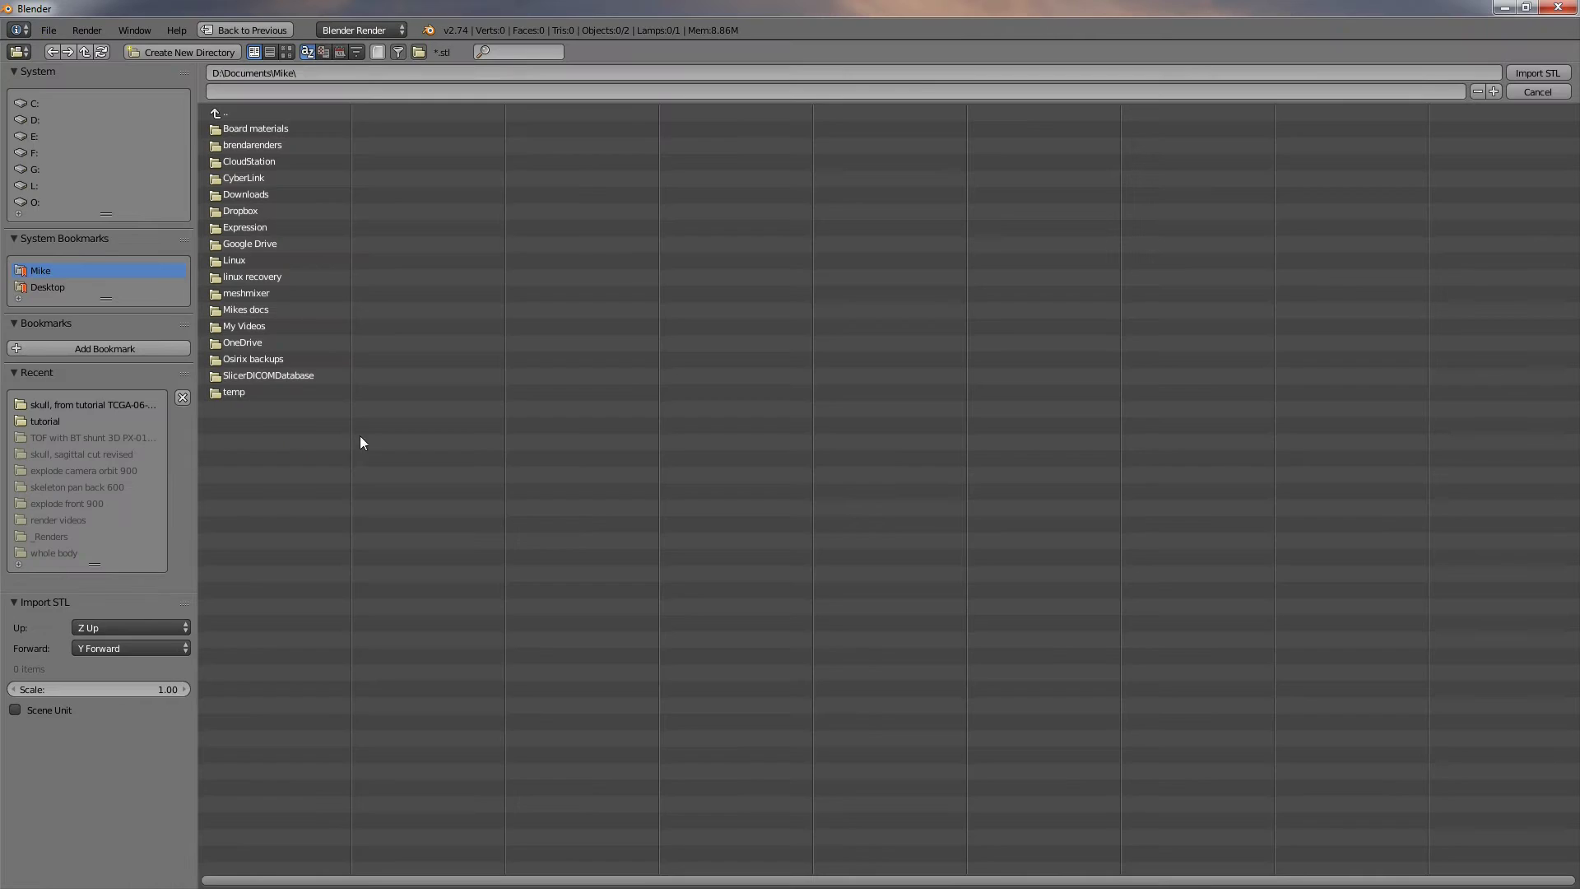
left_click(46, 422)
left_click(247, 149)
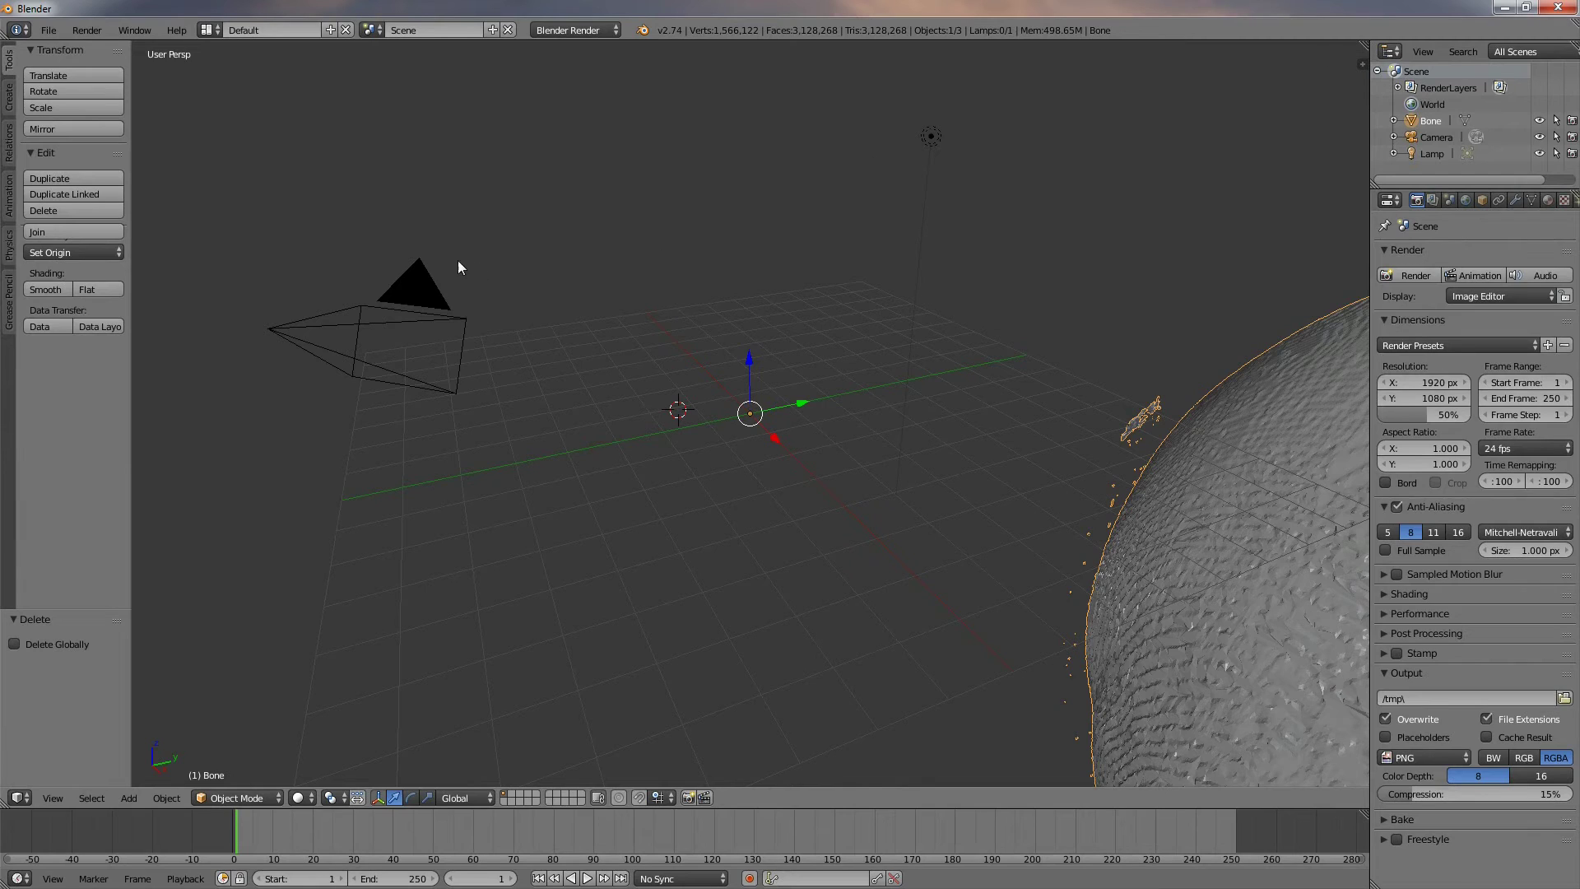
Move the bone model's geometry to its origin so the skull is centred in the scene
left_click(163, 798)
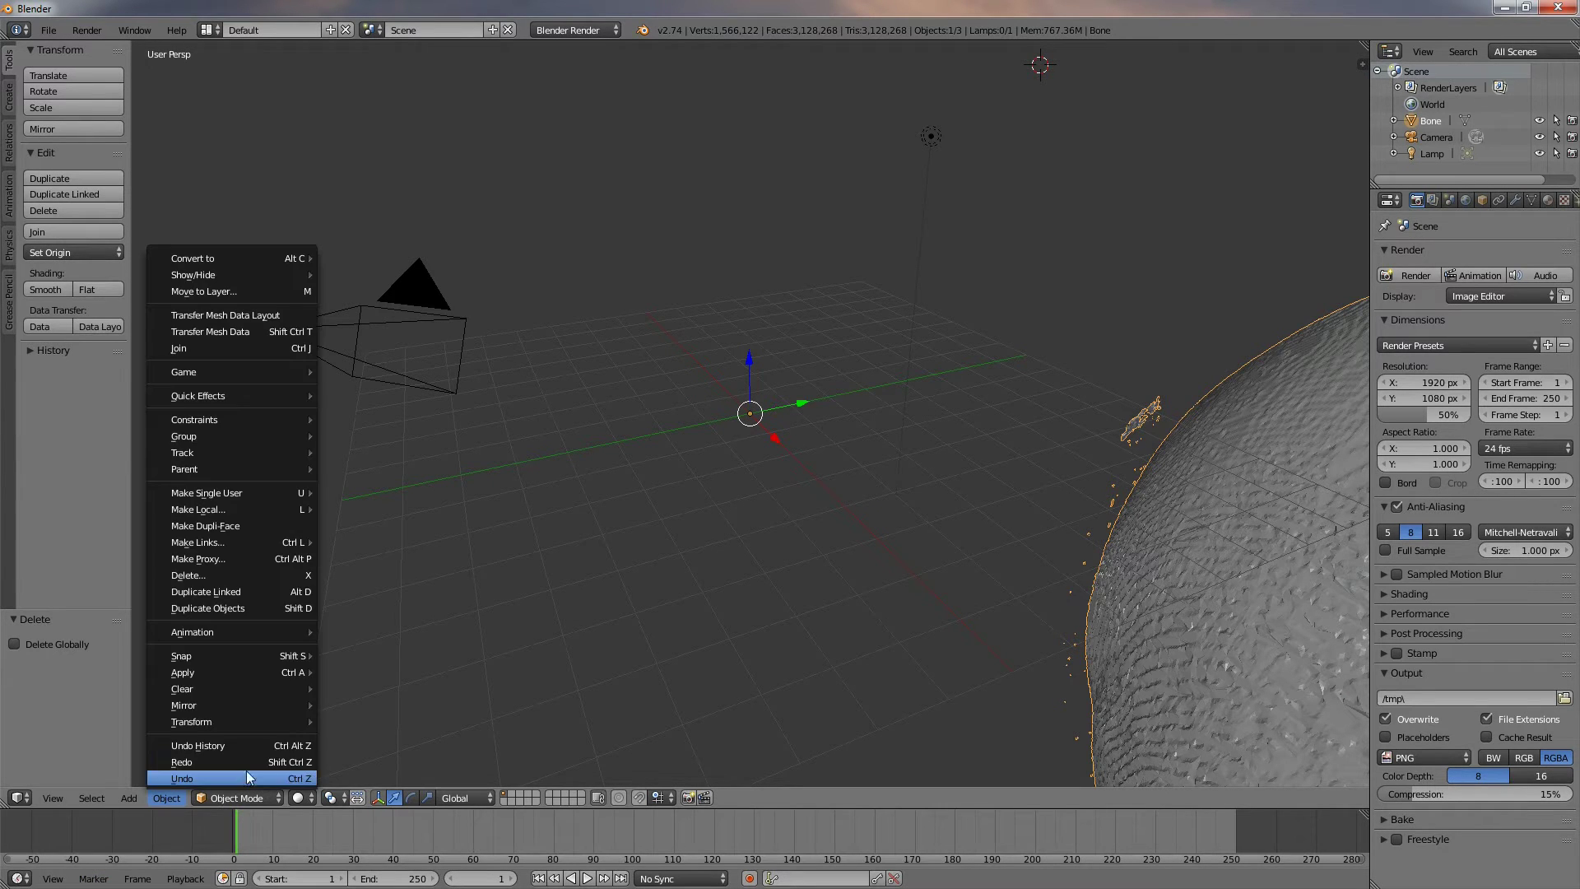
mouse_move(245, 724)
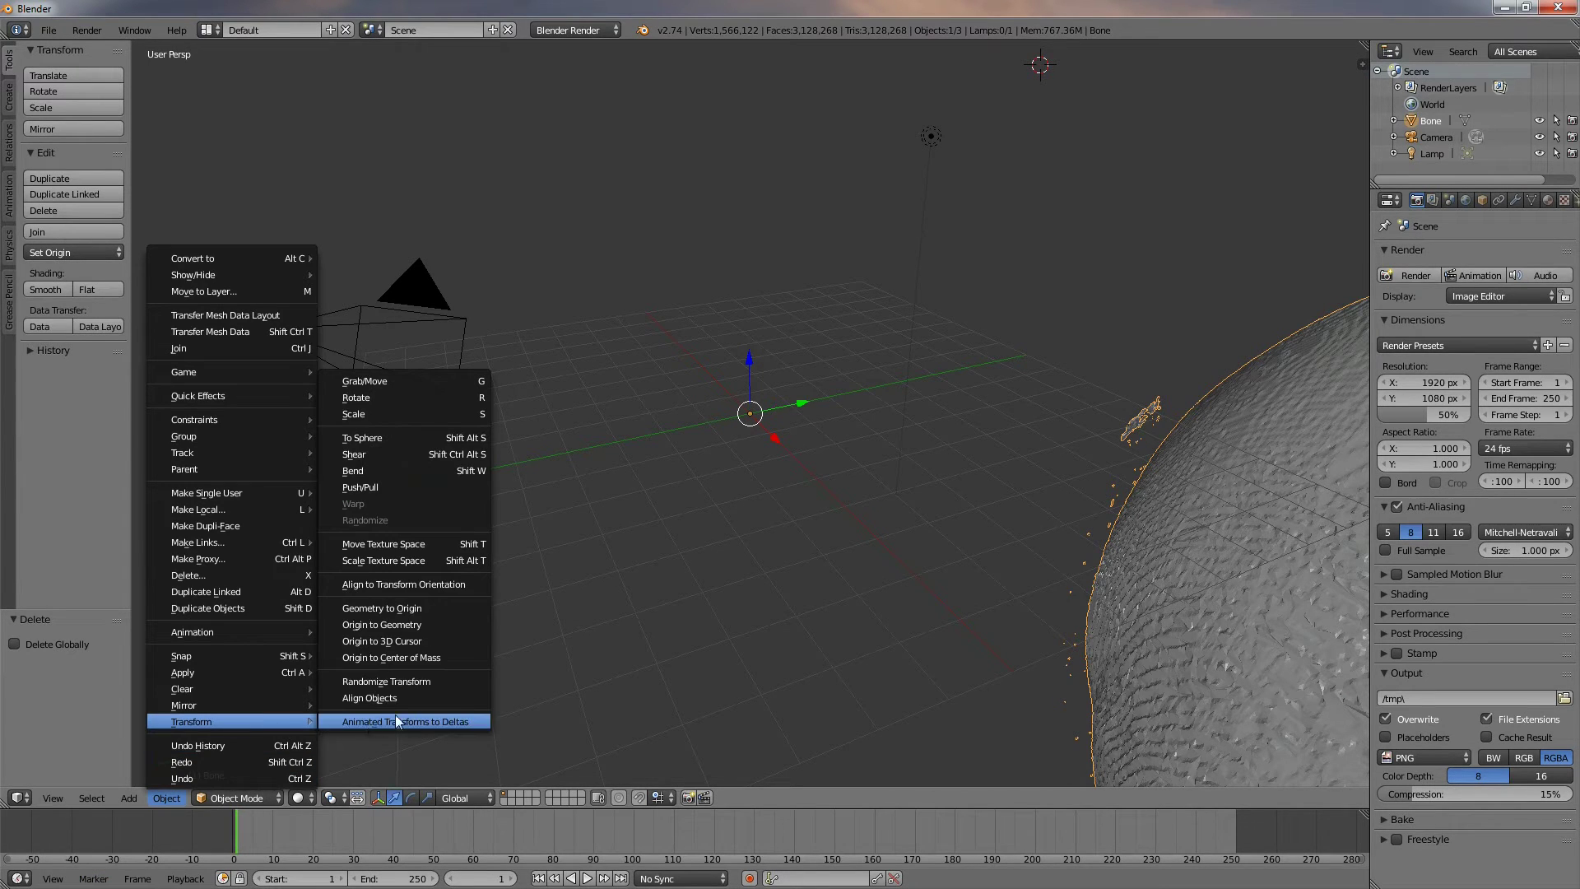
left_click(406, 609)
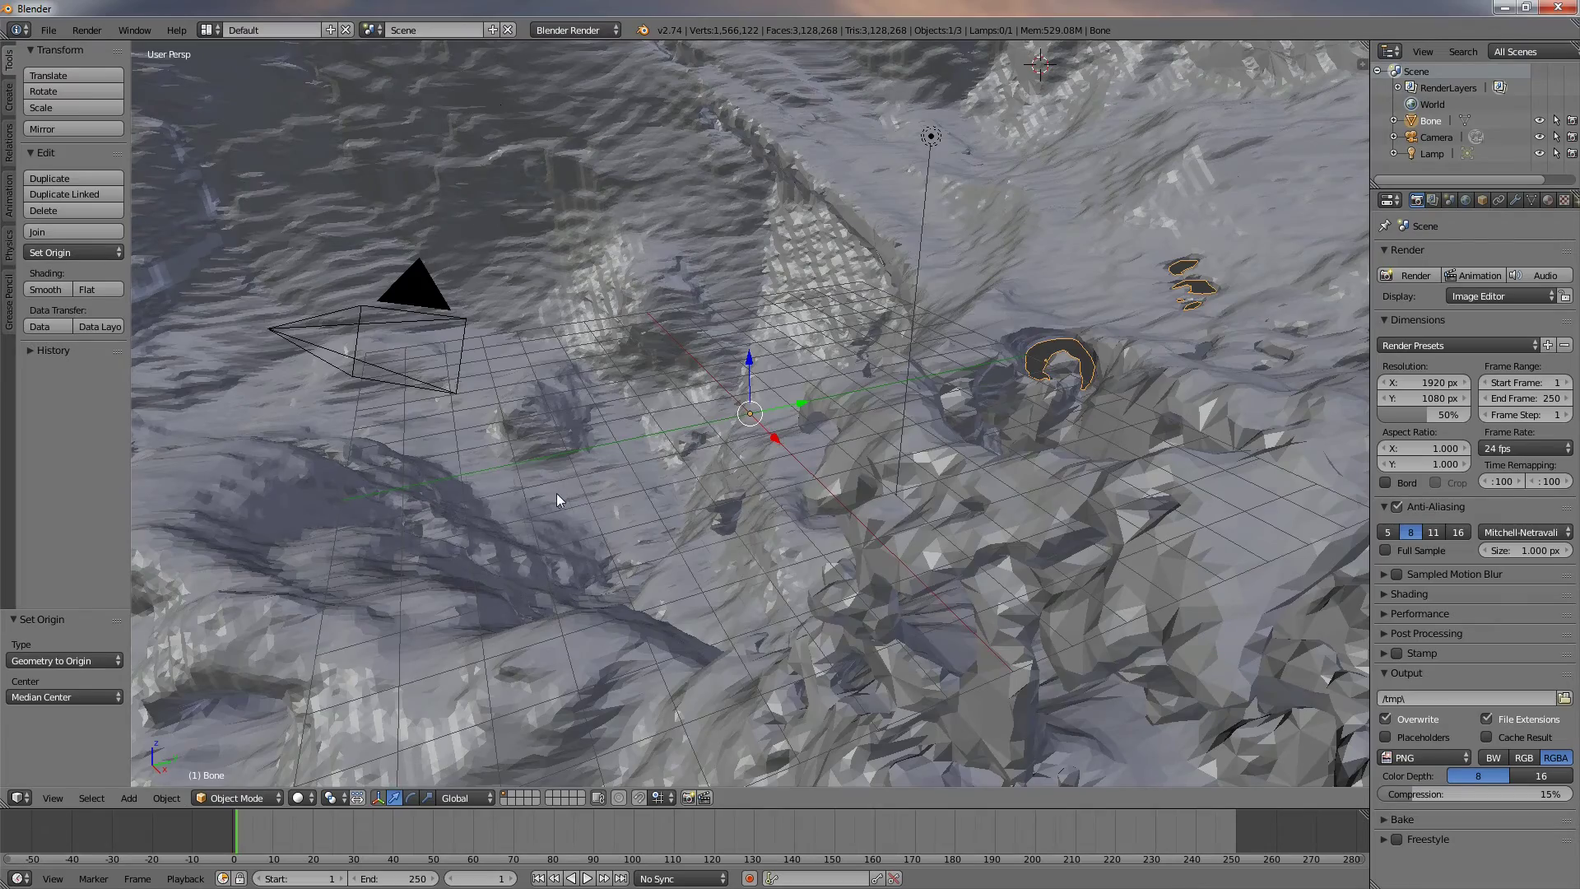
scroll(556, 493, "down", 4)
middle_click_drag(581, 491, 705, 507)
scroll(647, 486, "down", 2)
scroll(710, 511, "up", 6)
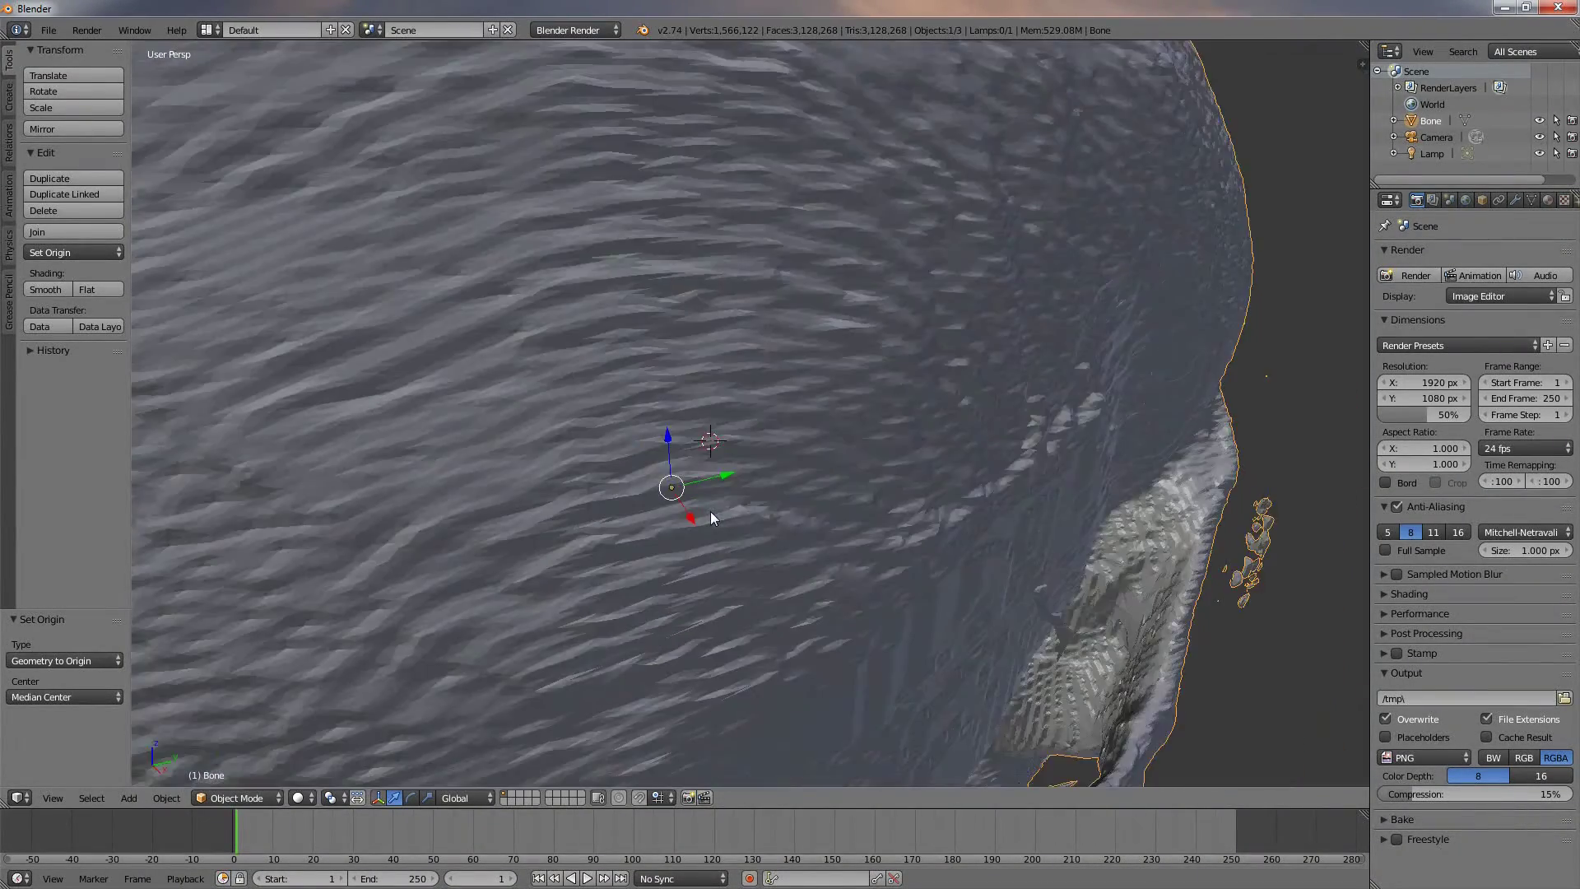
scroll(709, 511, "down", 6)
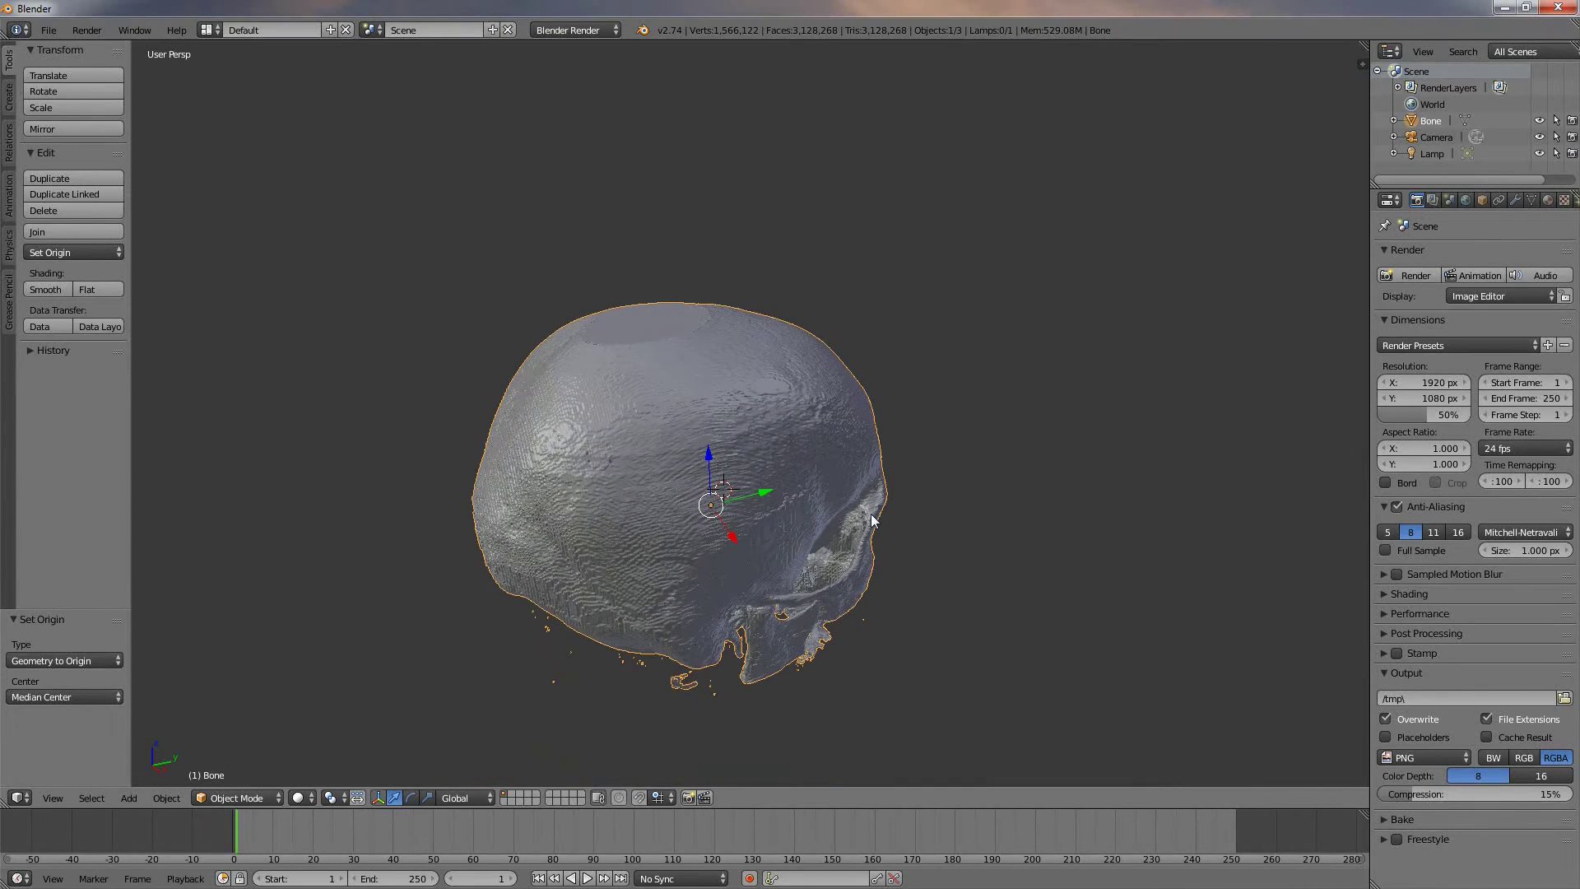
middle_click_drag(871, 513, 670, 416)
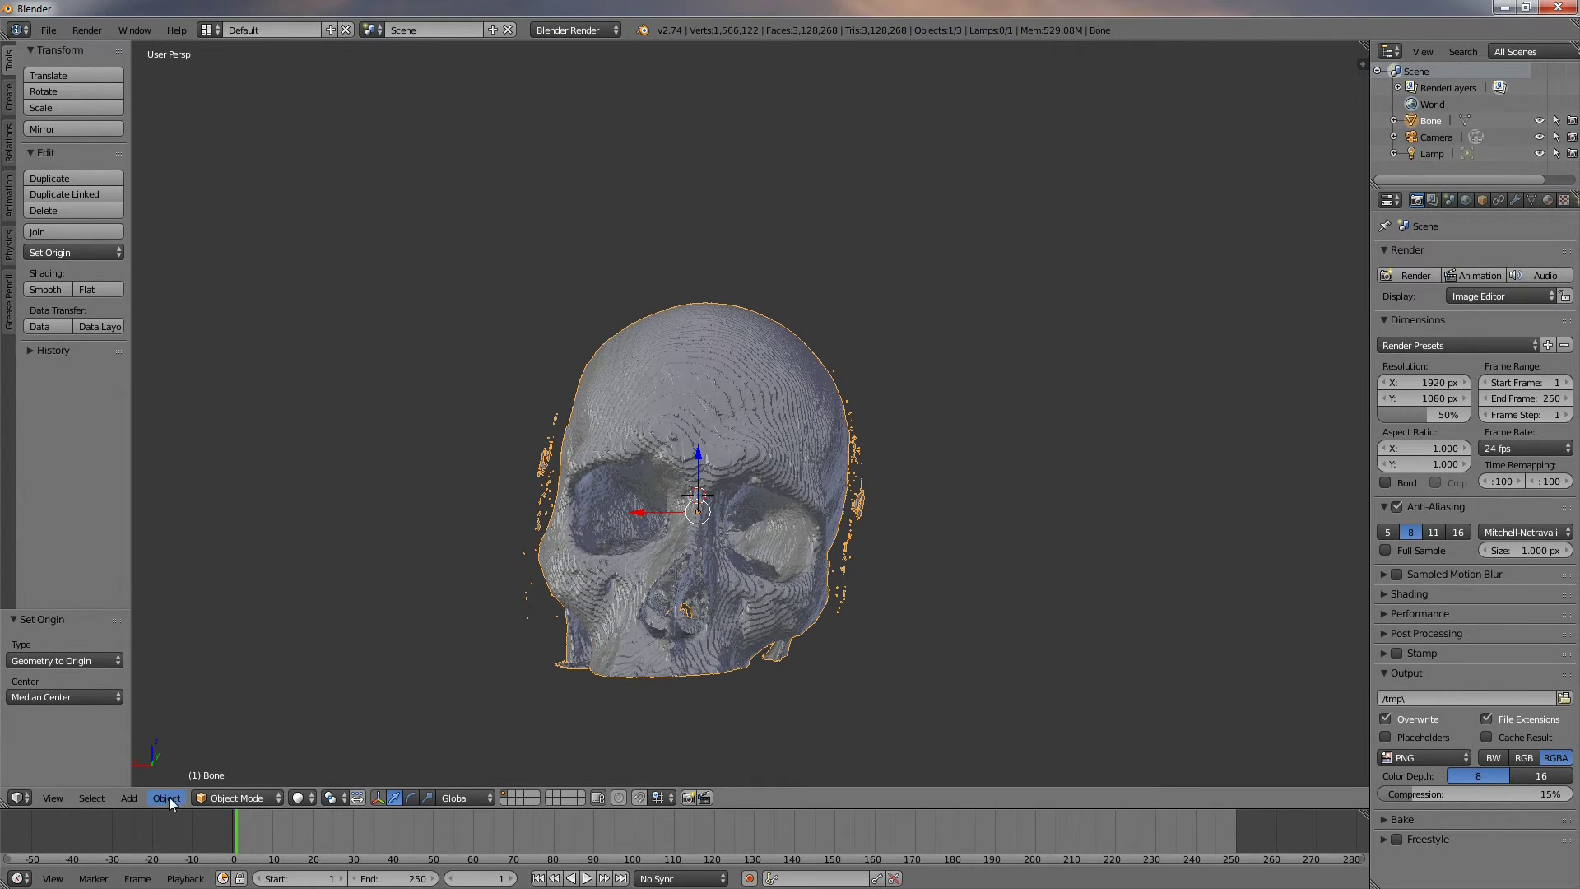
In Edit Mode, delete the vertices of all loose fragments not linked to the main skull, and return to Object Mode
left_click(233, 797)
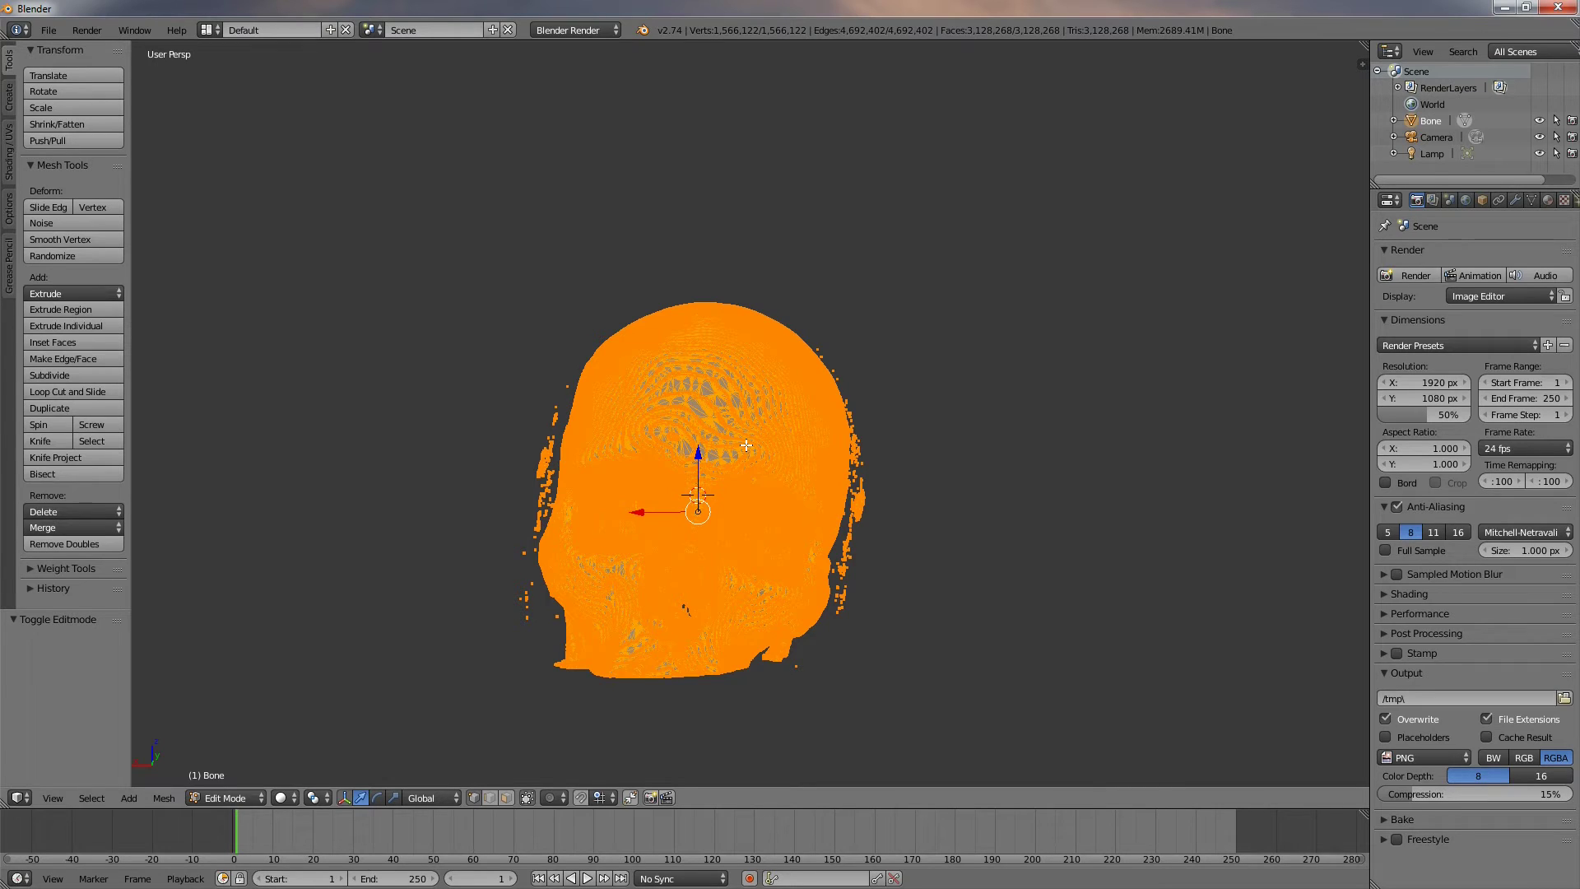
right_click(746, 445)
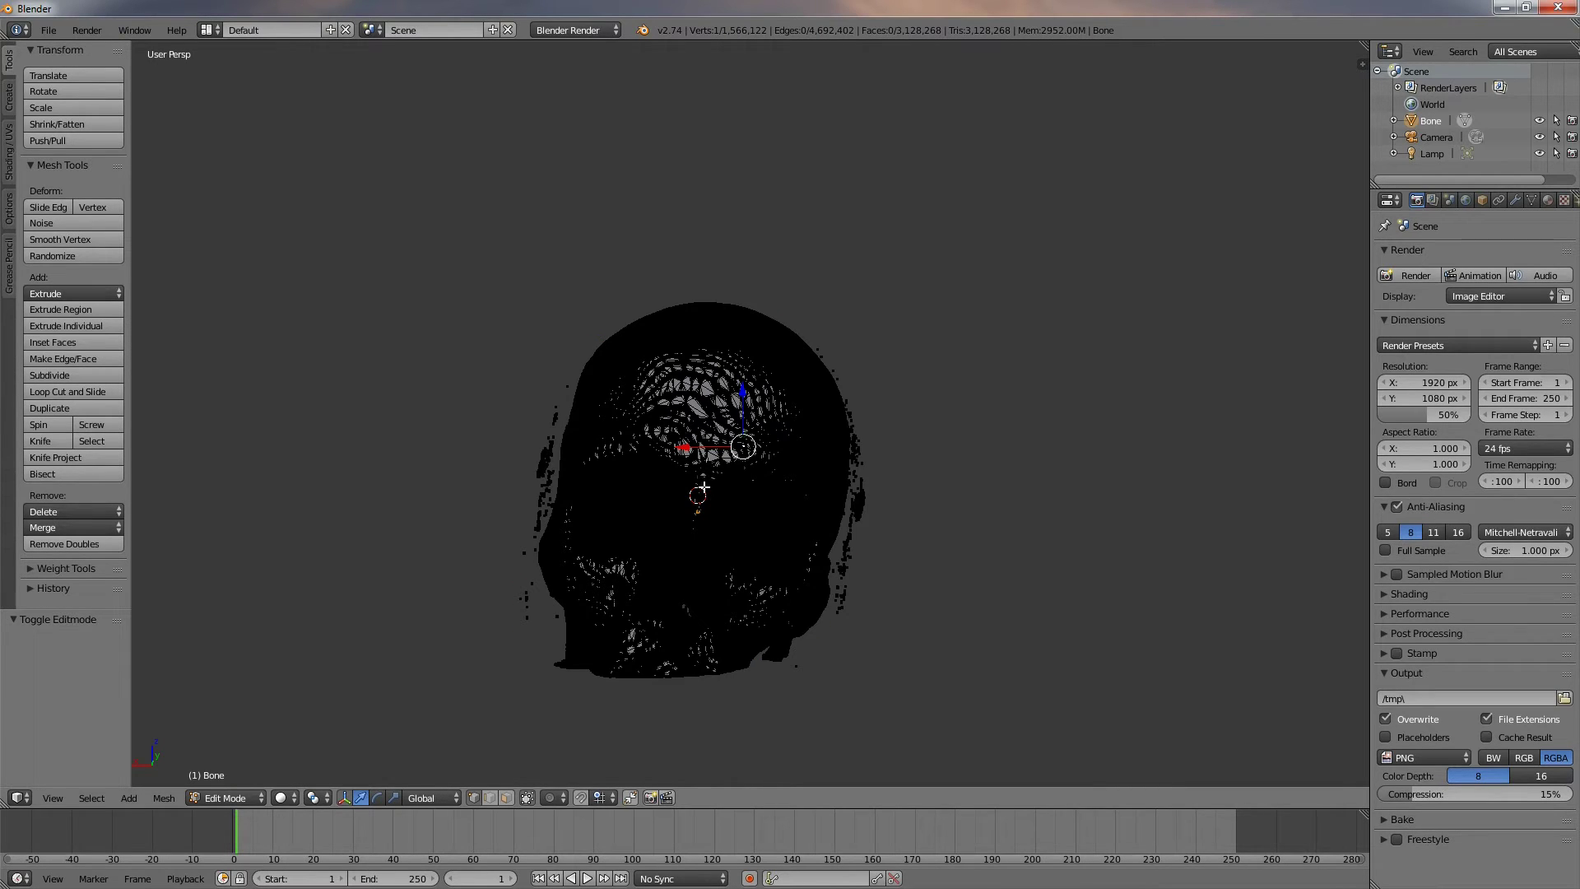
scroll(705, 487, "up", 3)
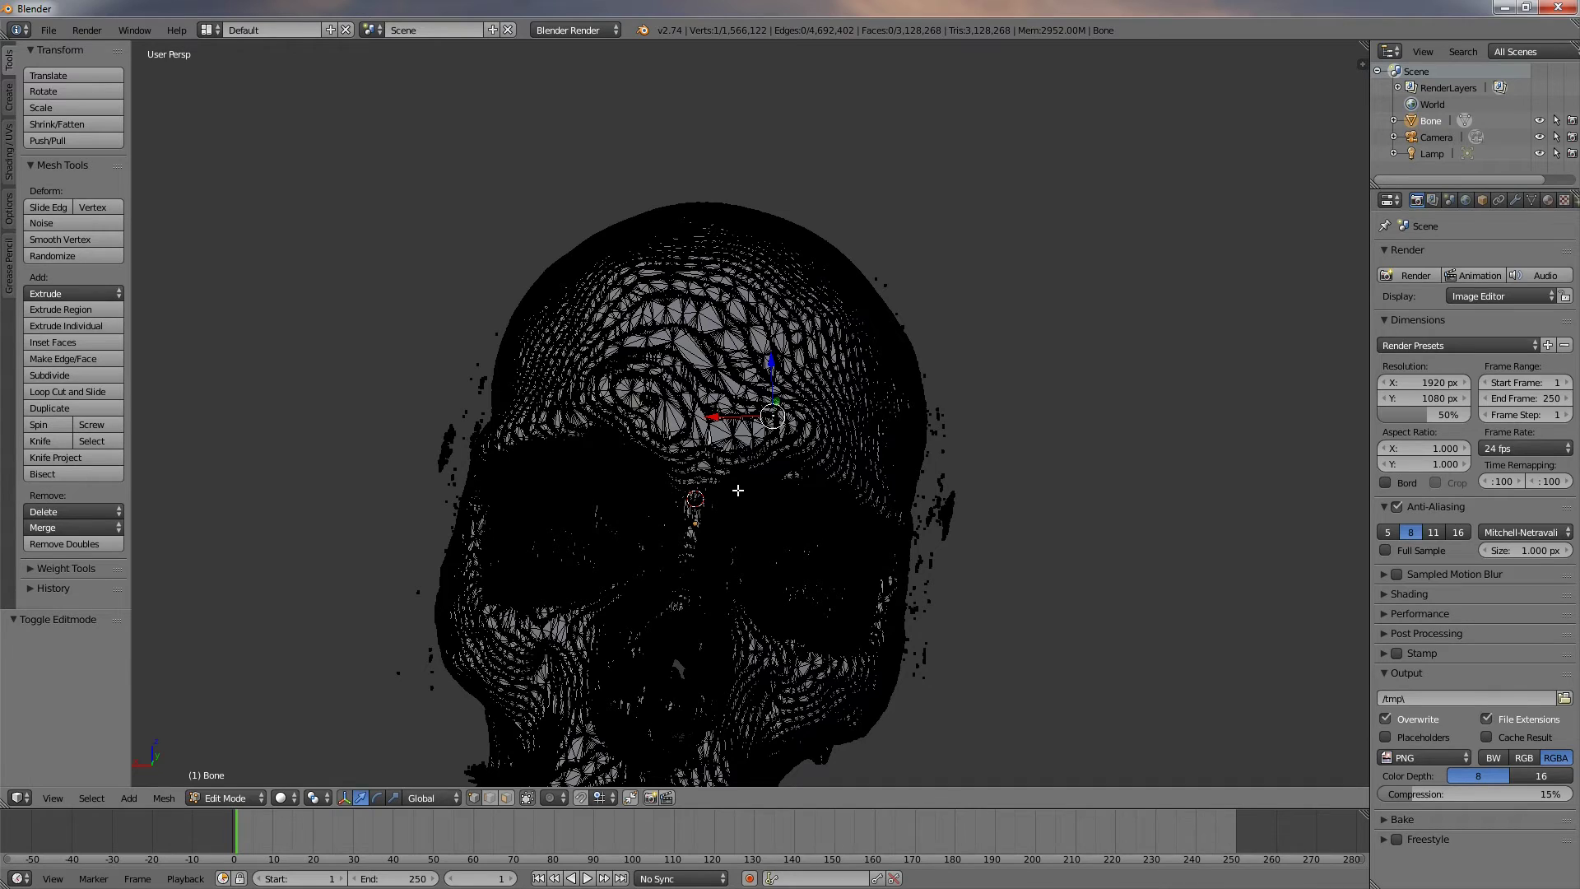
key("ctrl+l")
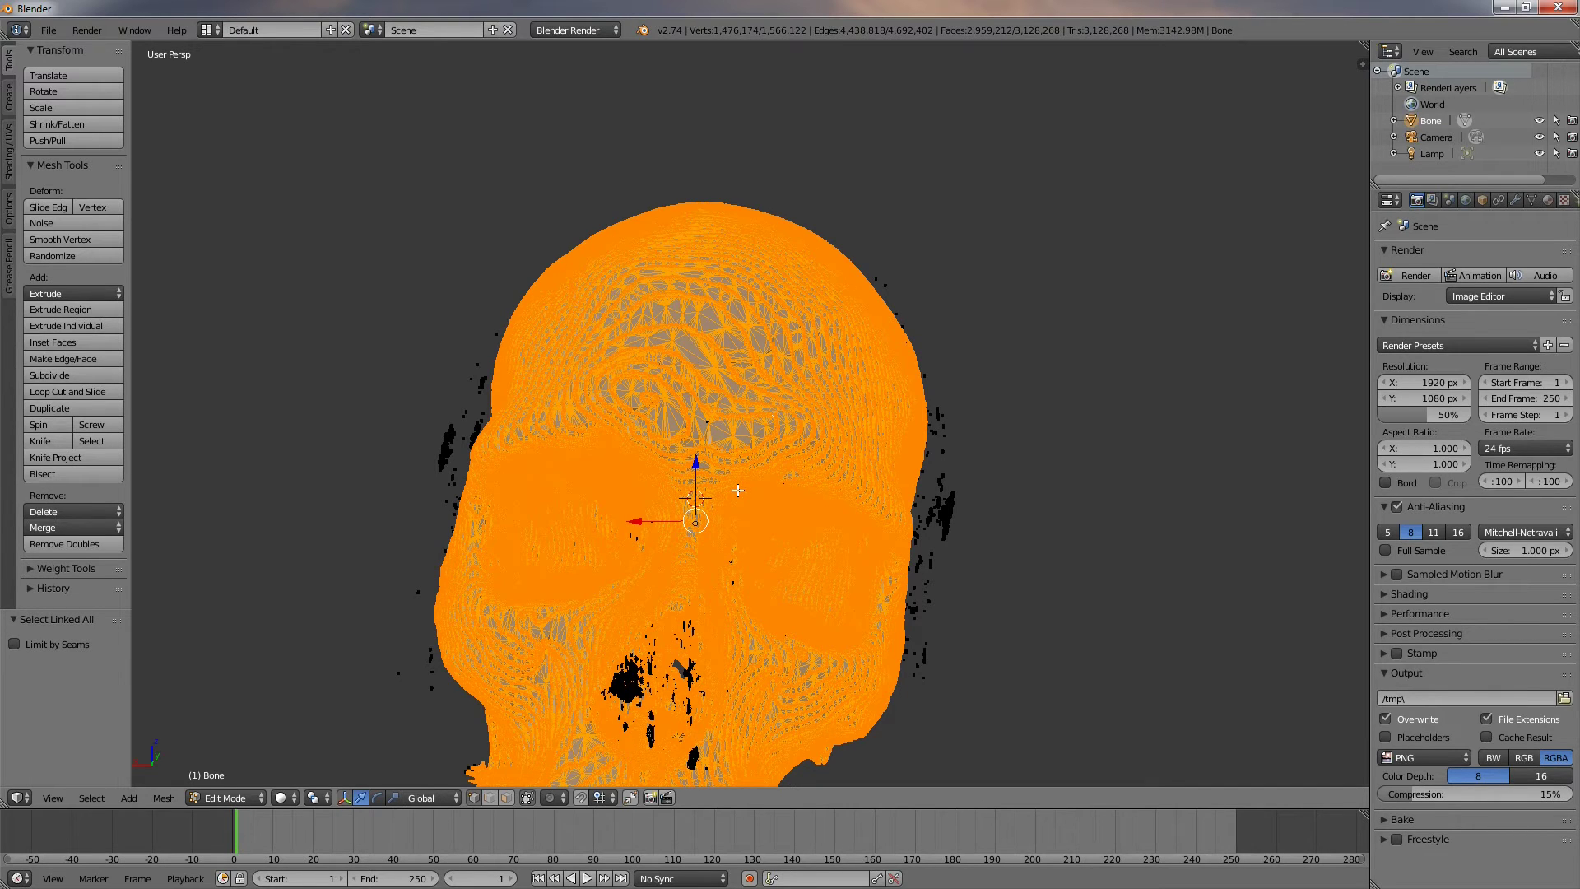
key("ctrl+i")
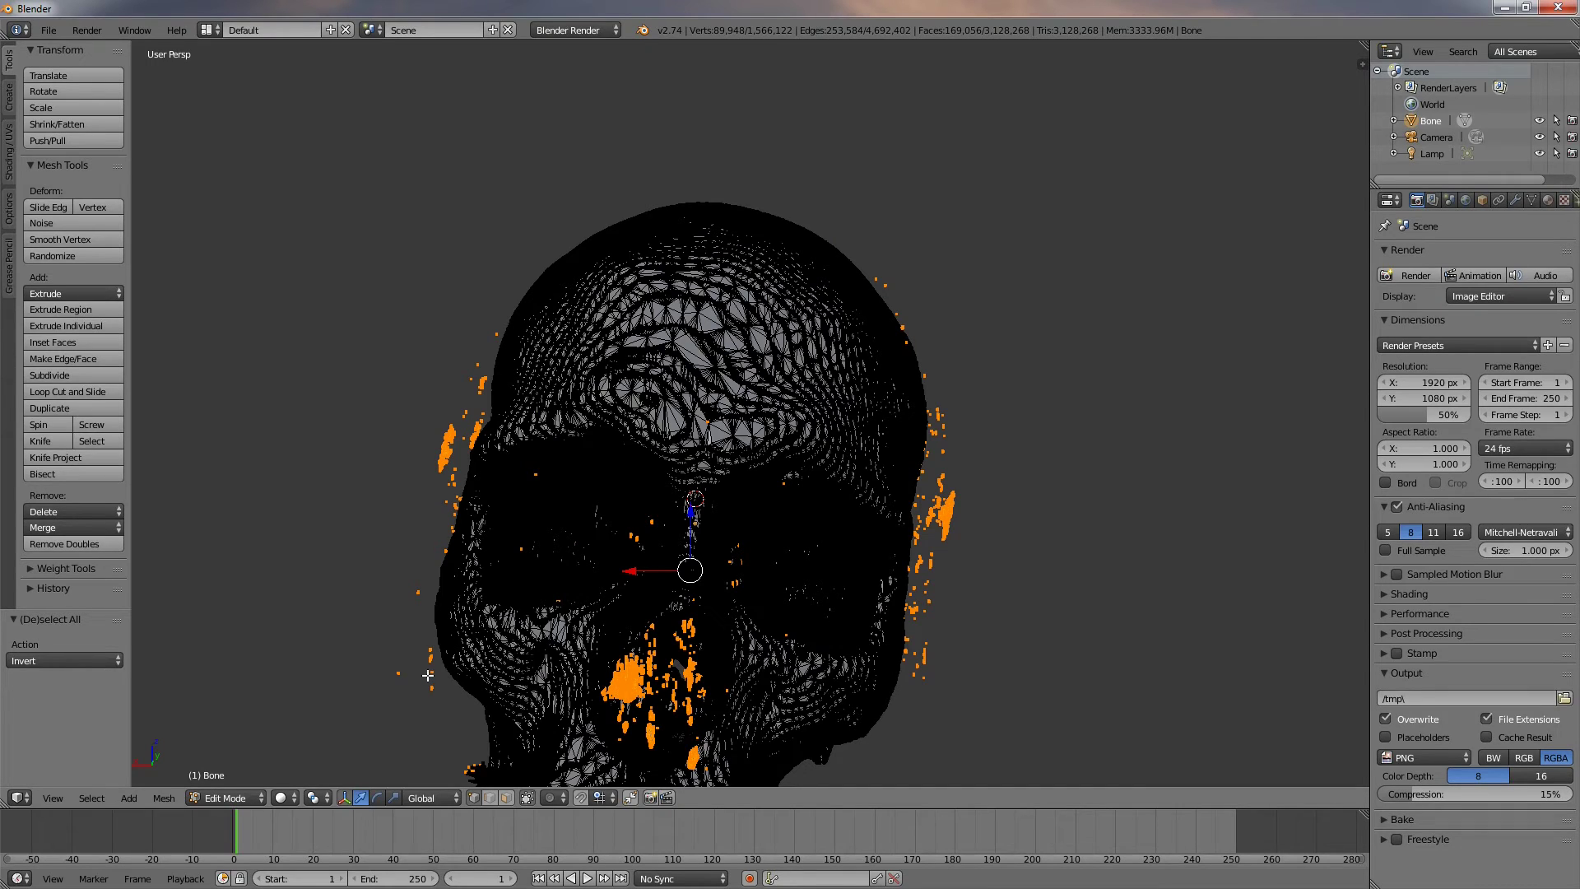
key("x")
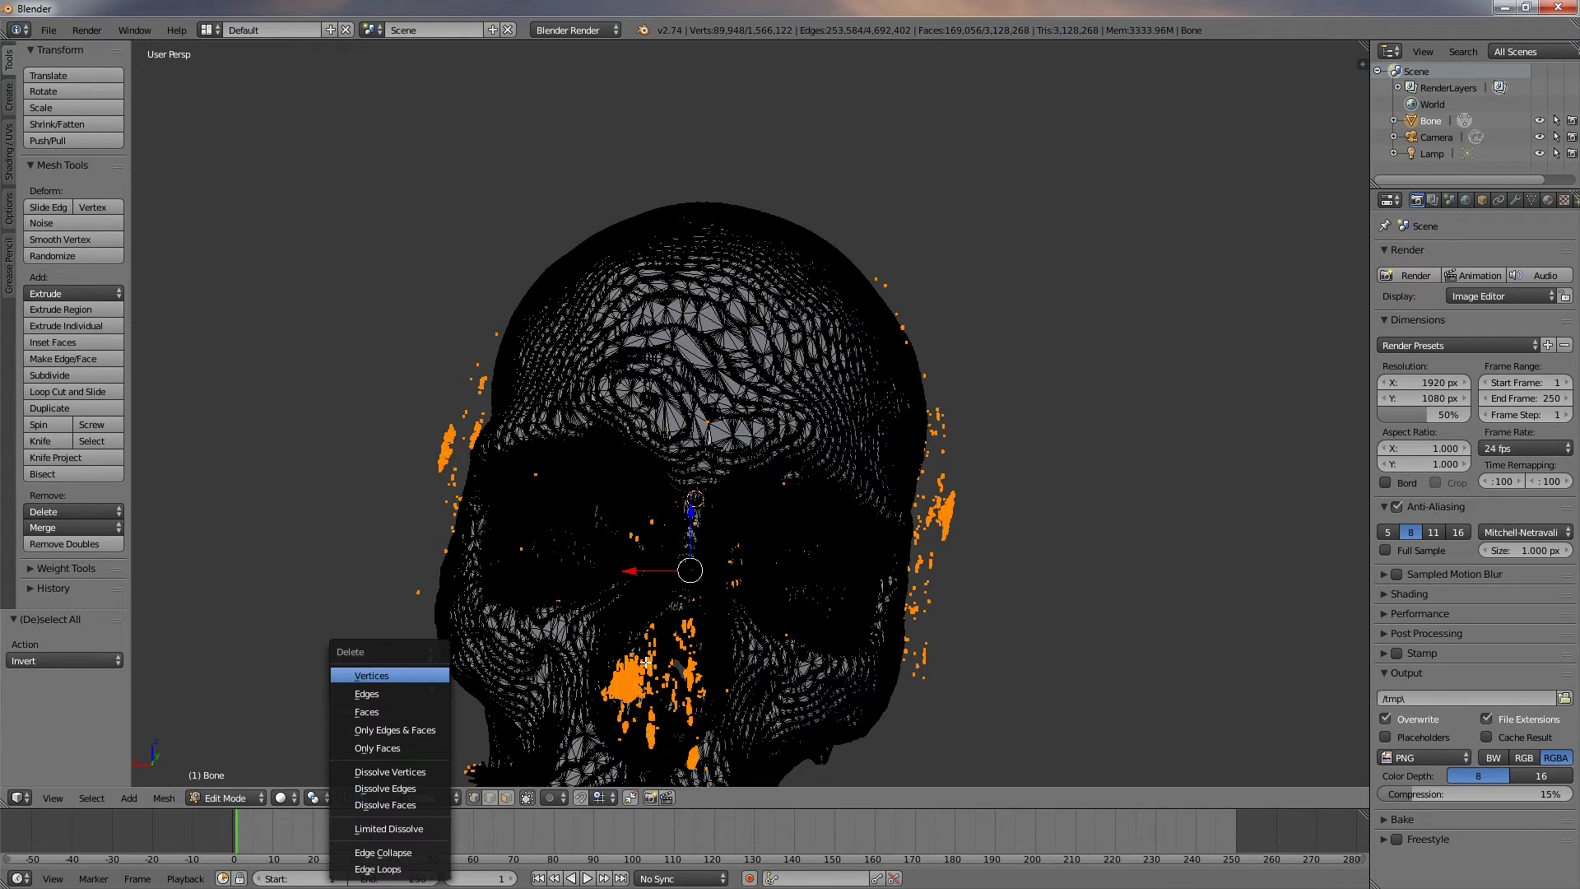
key("Return")
left_click(246, 793)
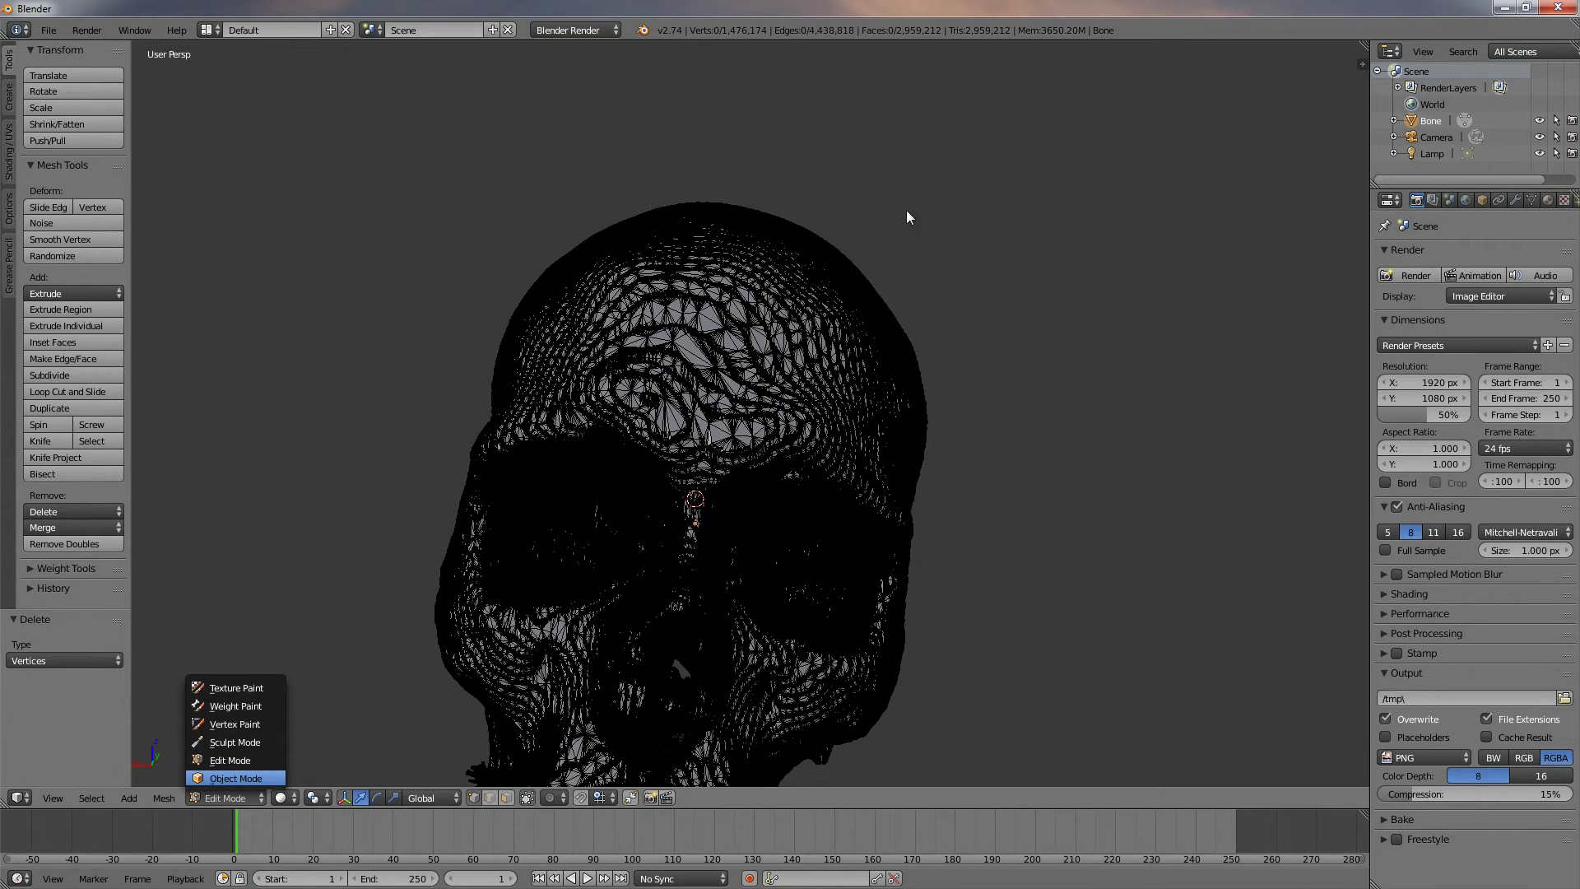
key("Tab")
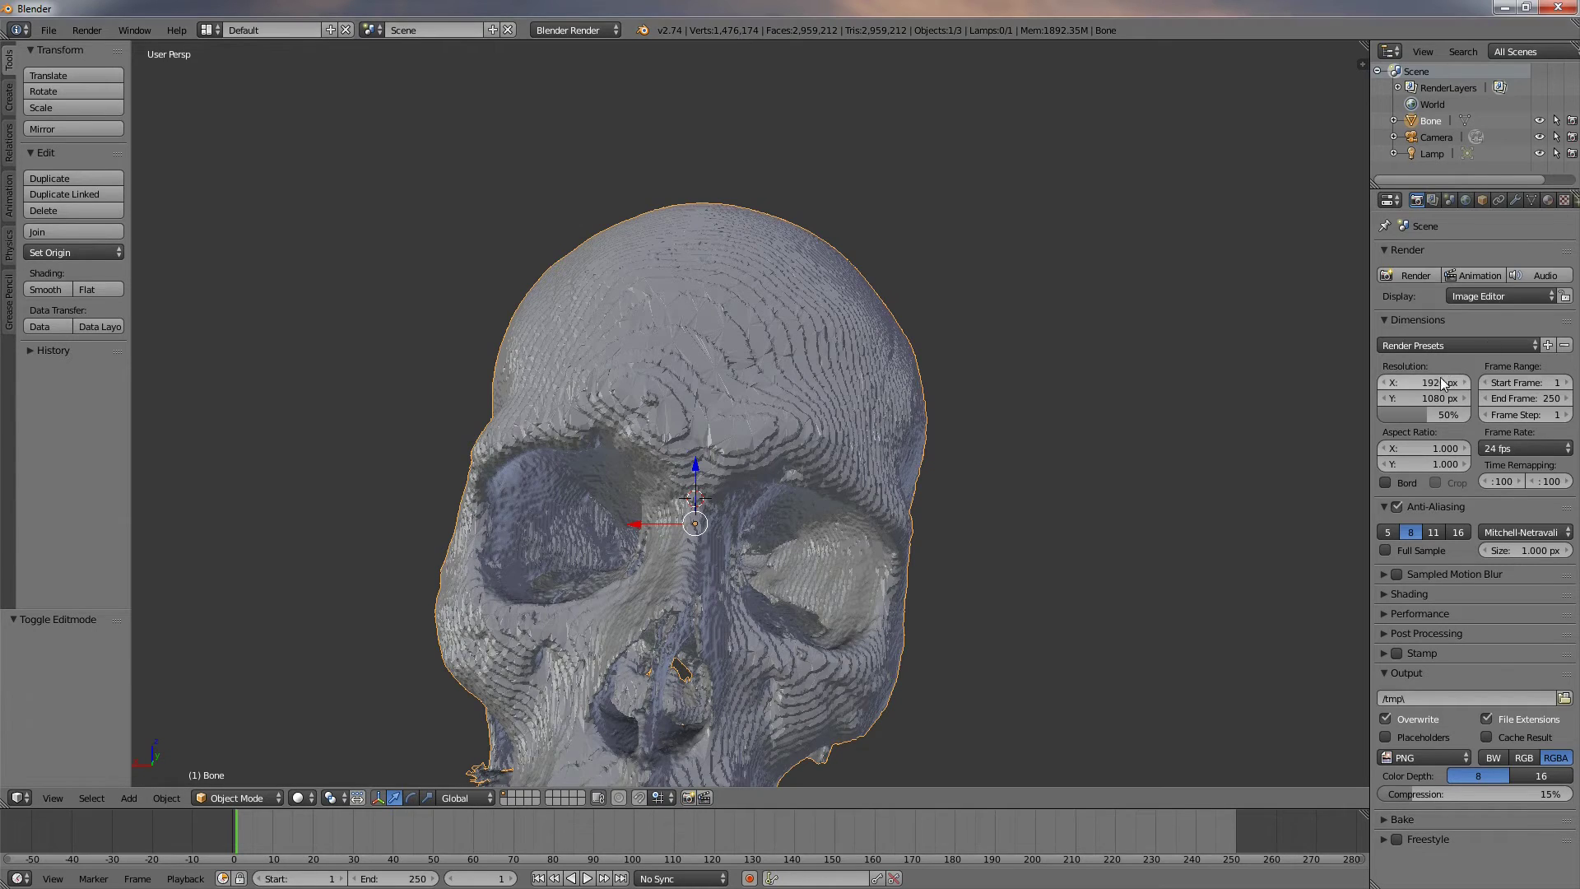
Add a Smooth modifier to the skull, set its Repeat to 30, and apply it
left_click(1515, 200)
left_click(1455, 255)
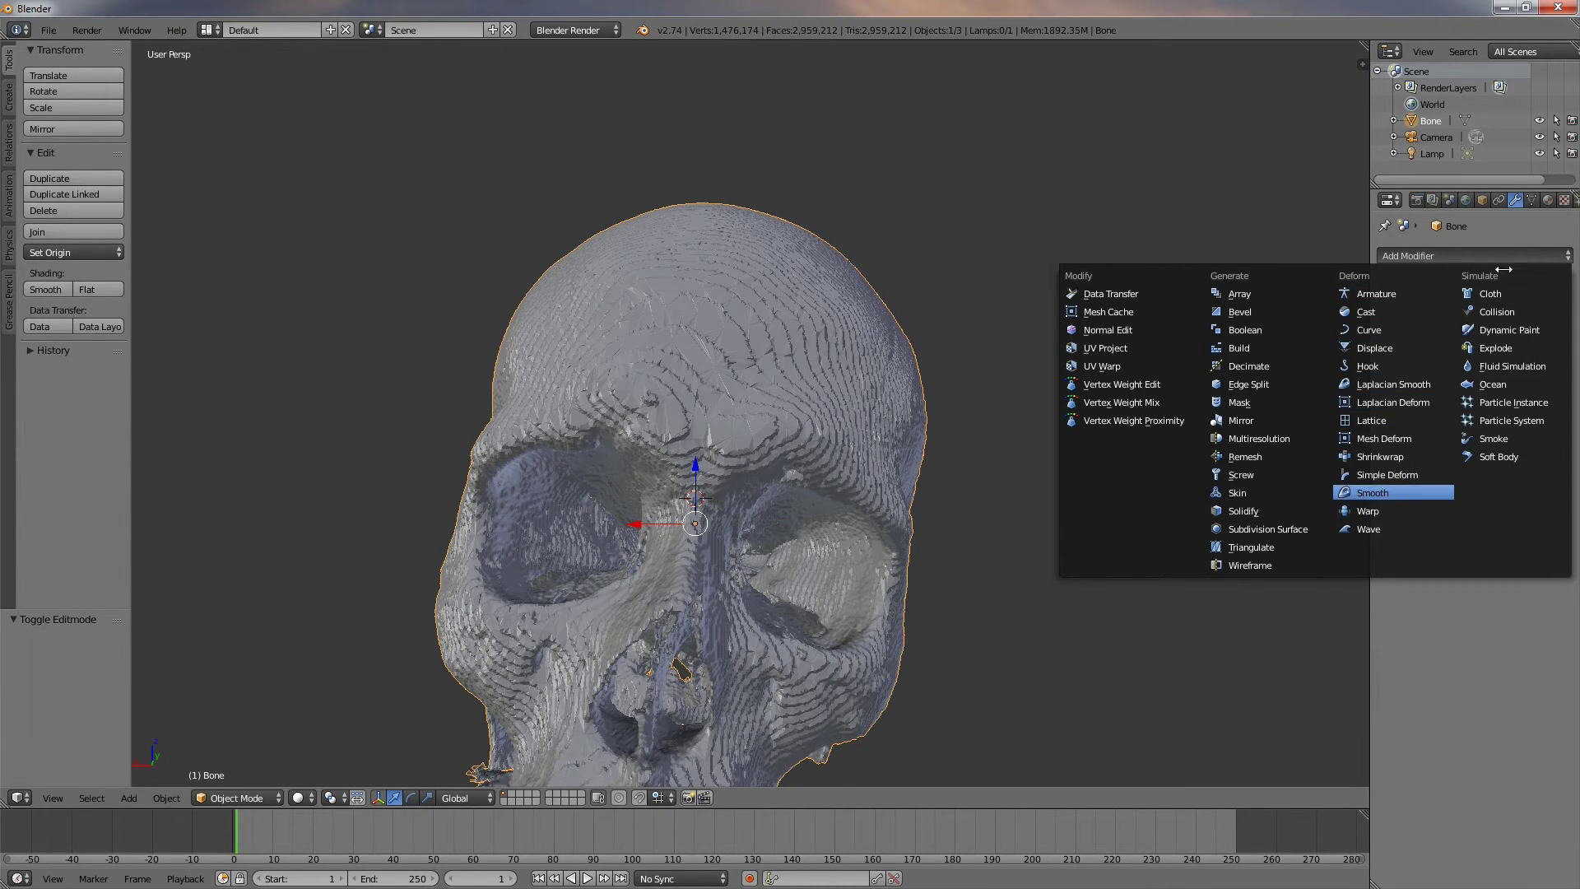
key("Return")
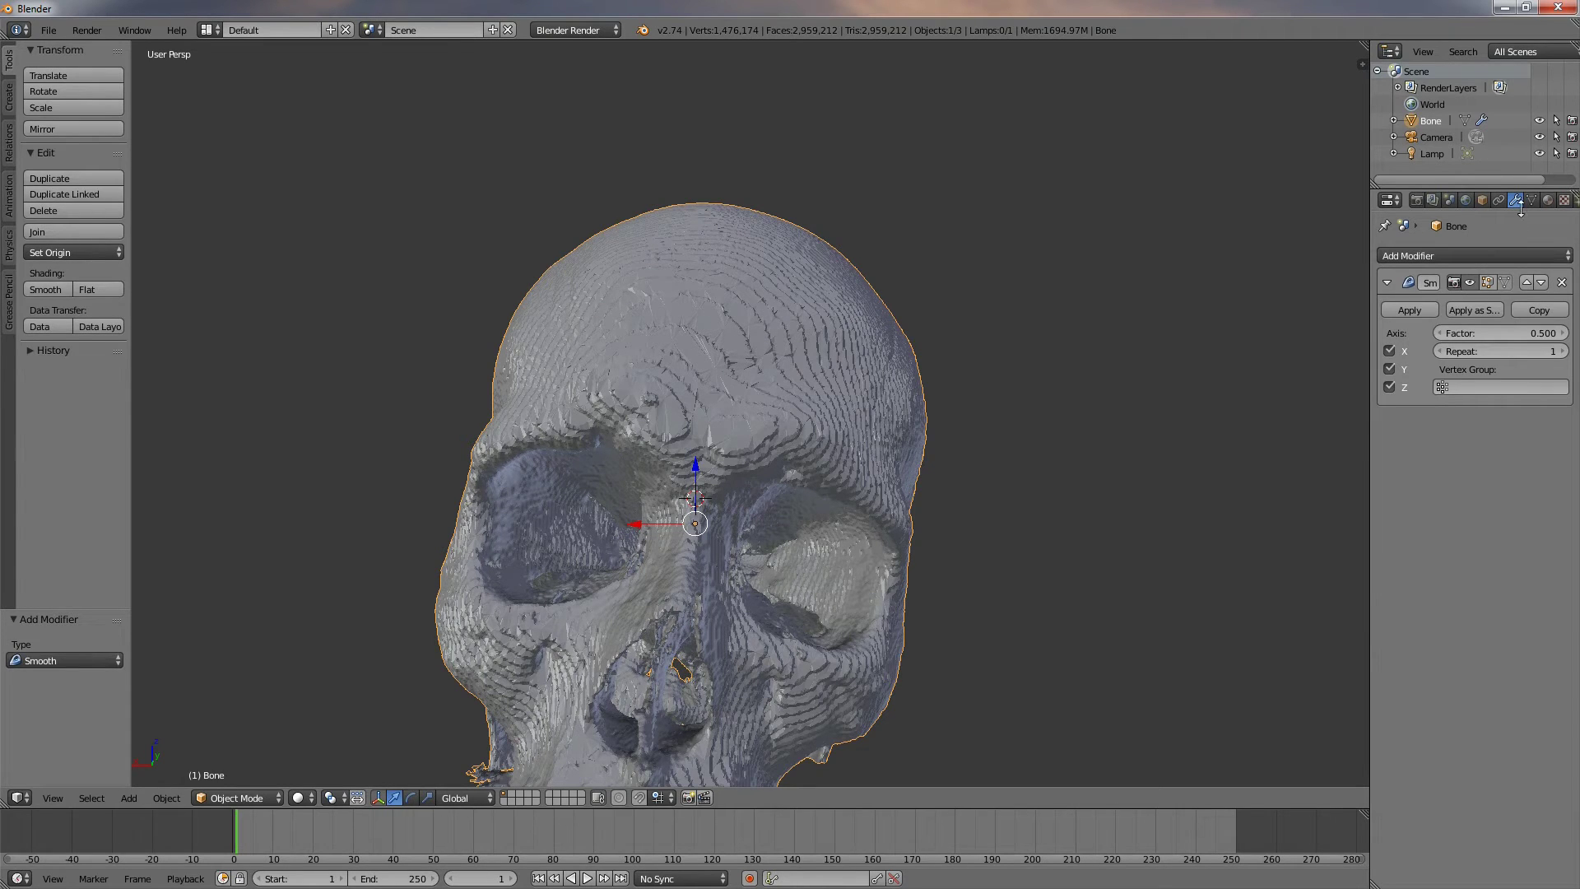
left_click(1494, 352)
type("30")
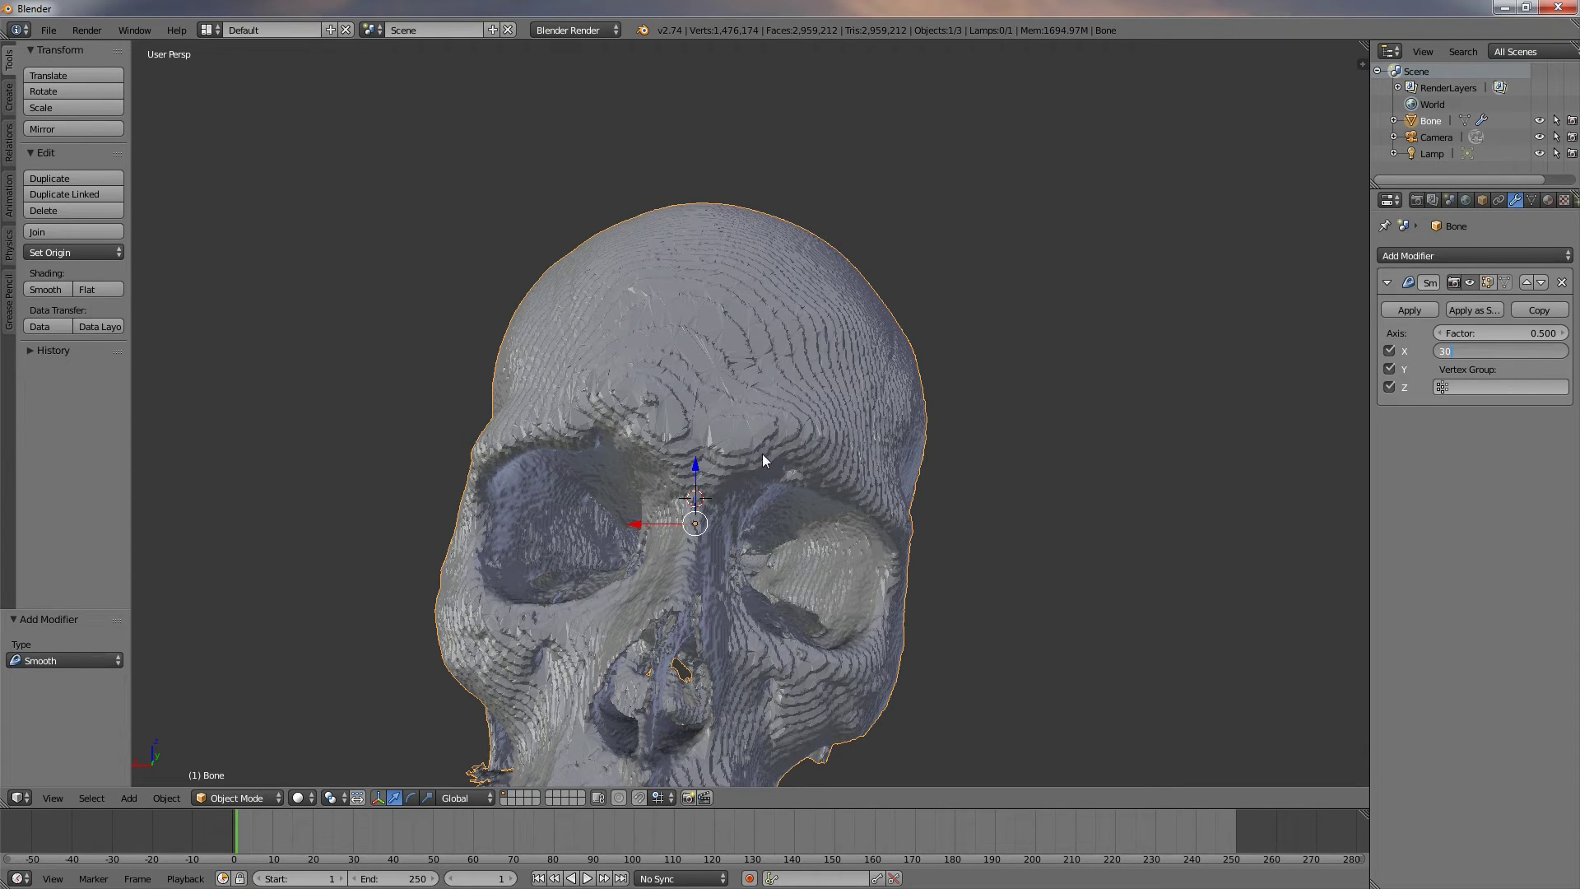
key("Return")
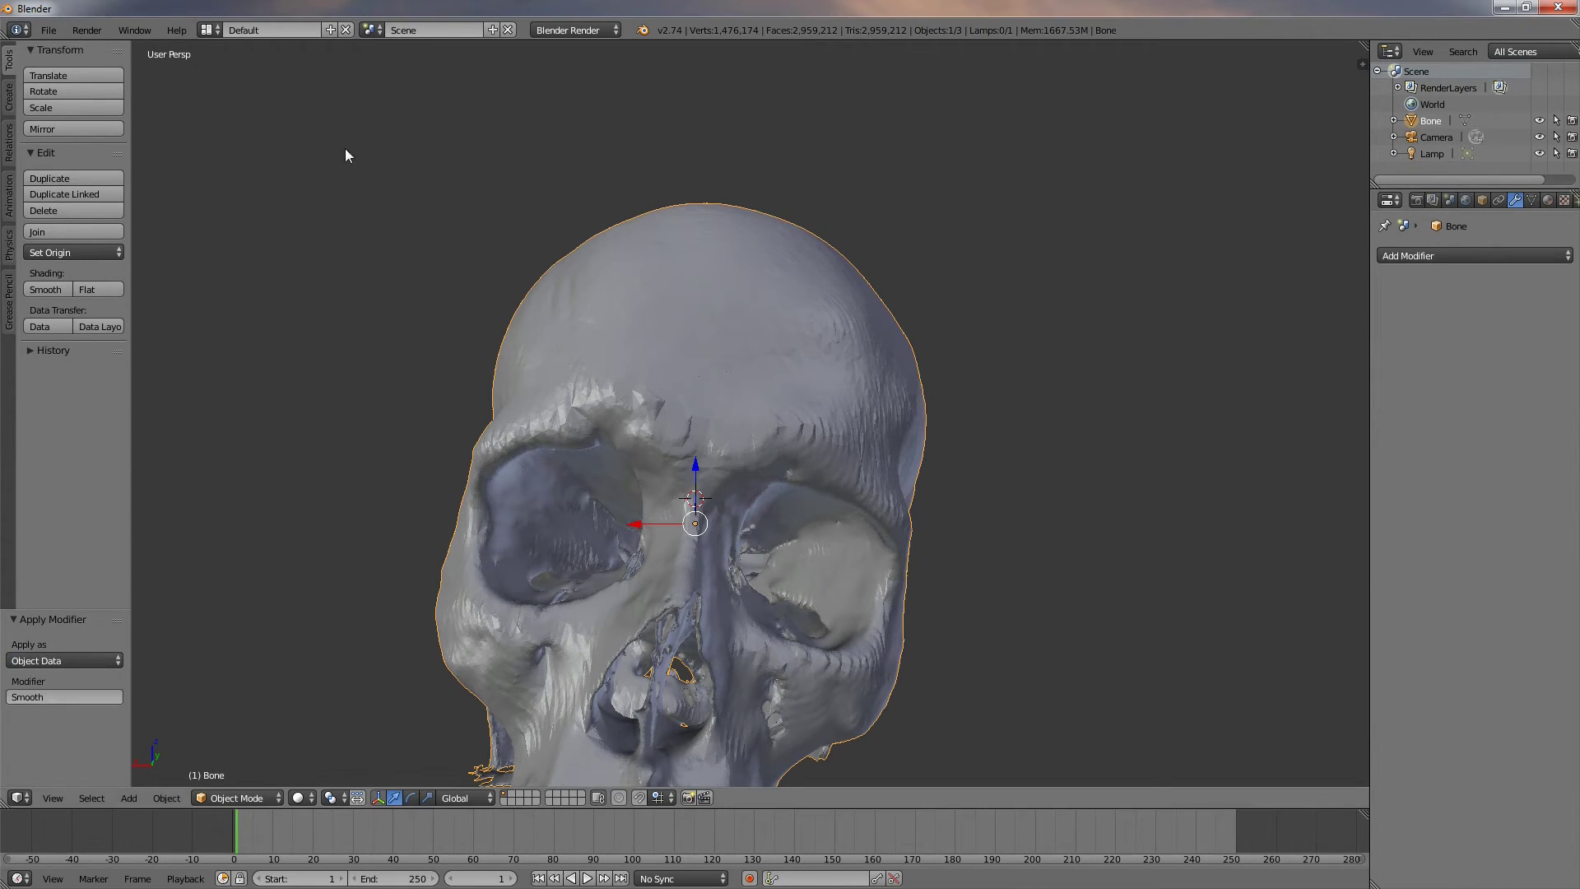
Export the smoothed skull as an STL file named bone smoothed.stl in the tutorial folder
left_click(49, 29)
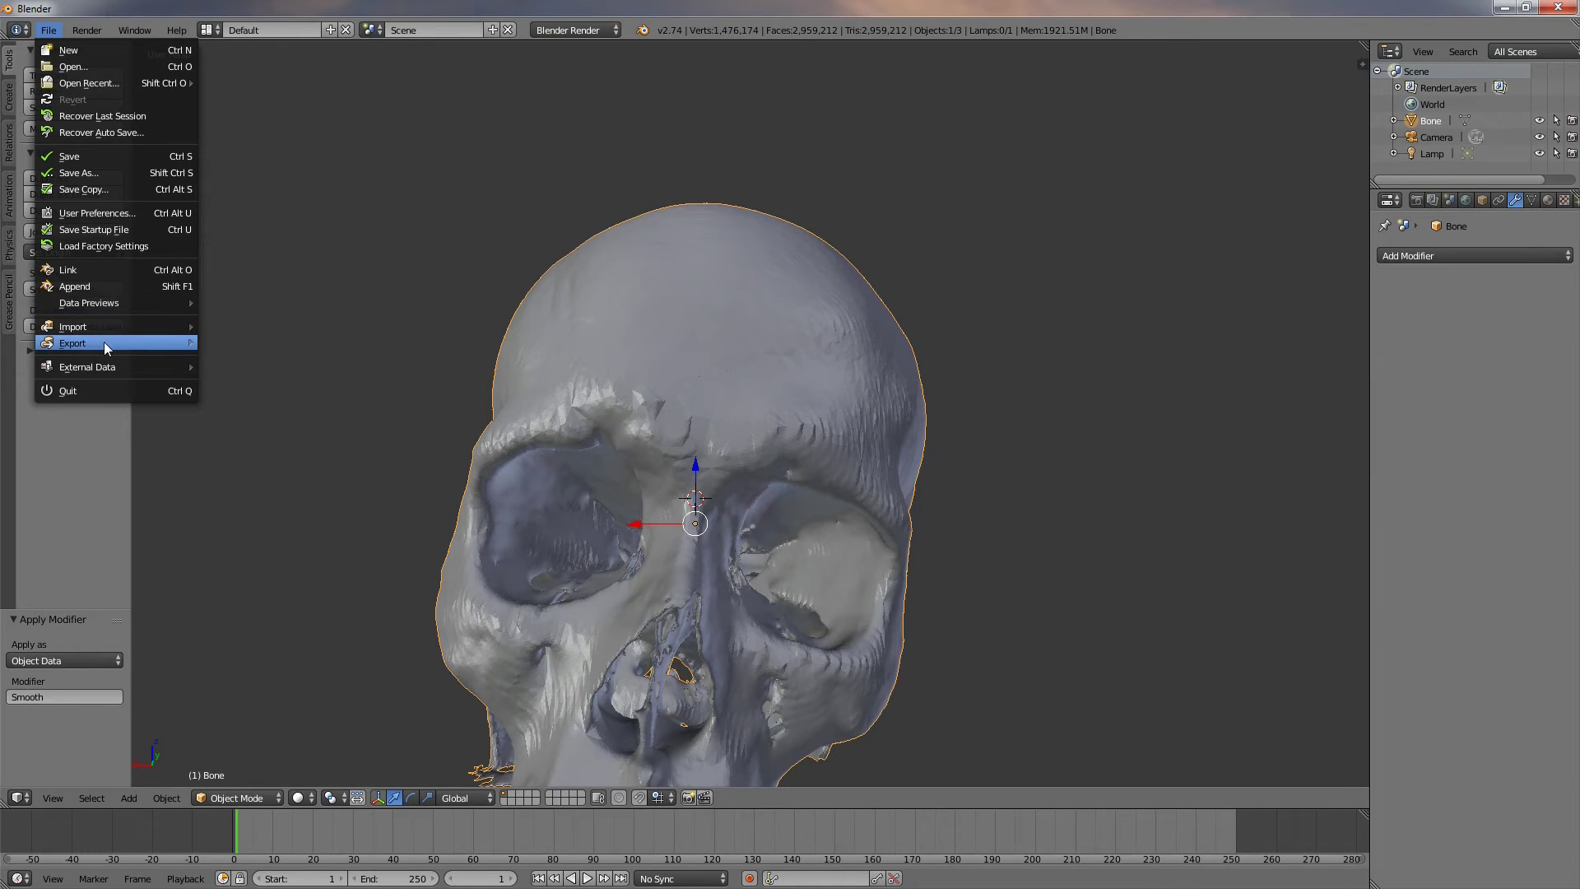
mouse_move(102, 343)
left_click(250, 457)
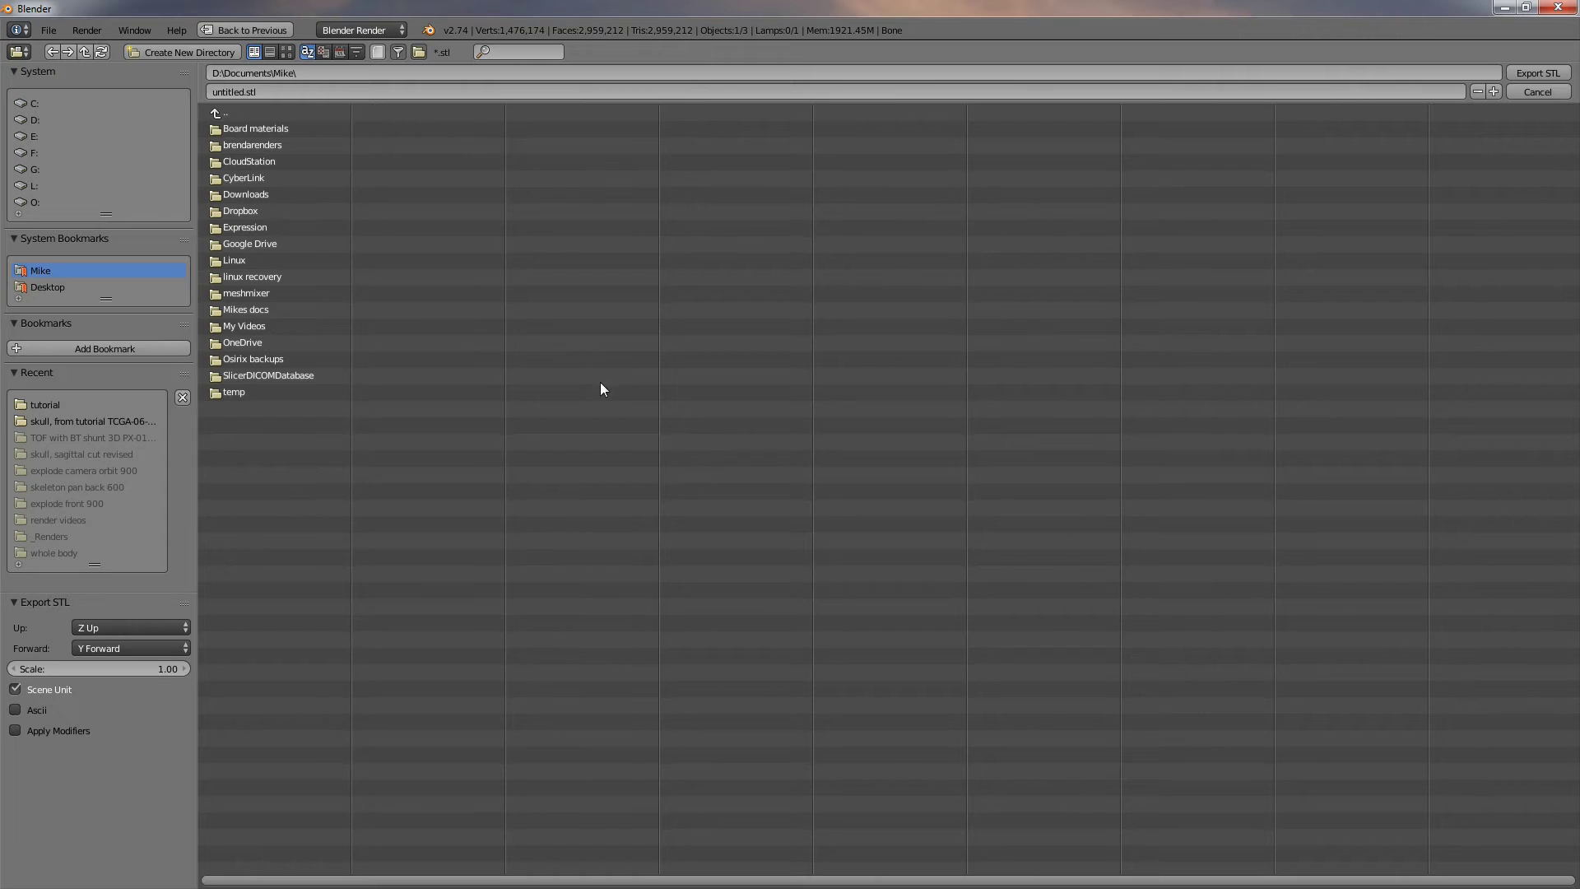
left_click(53, 406)
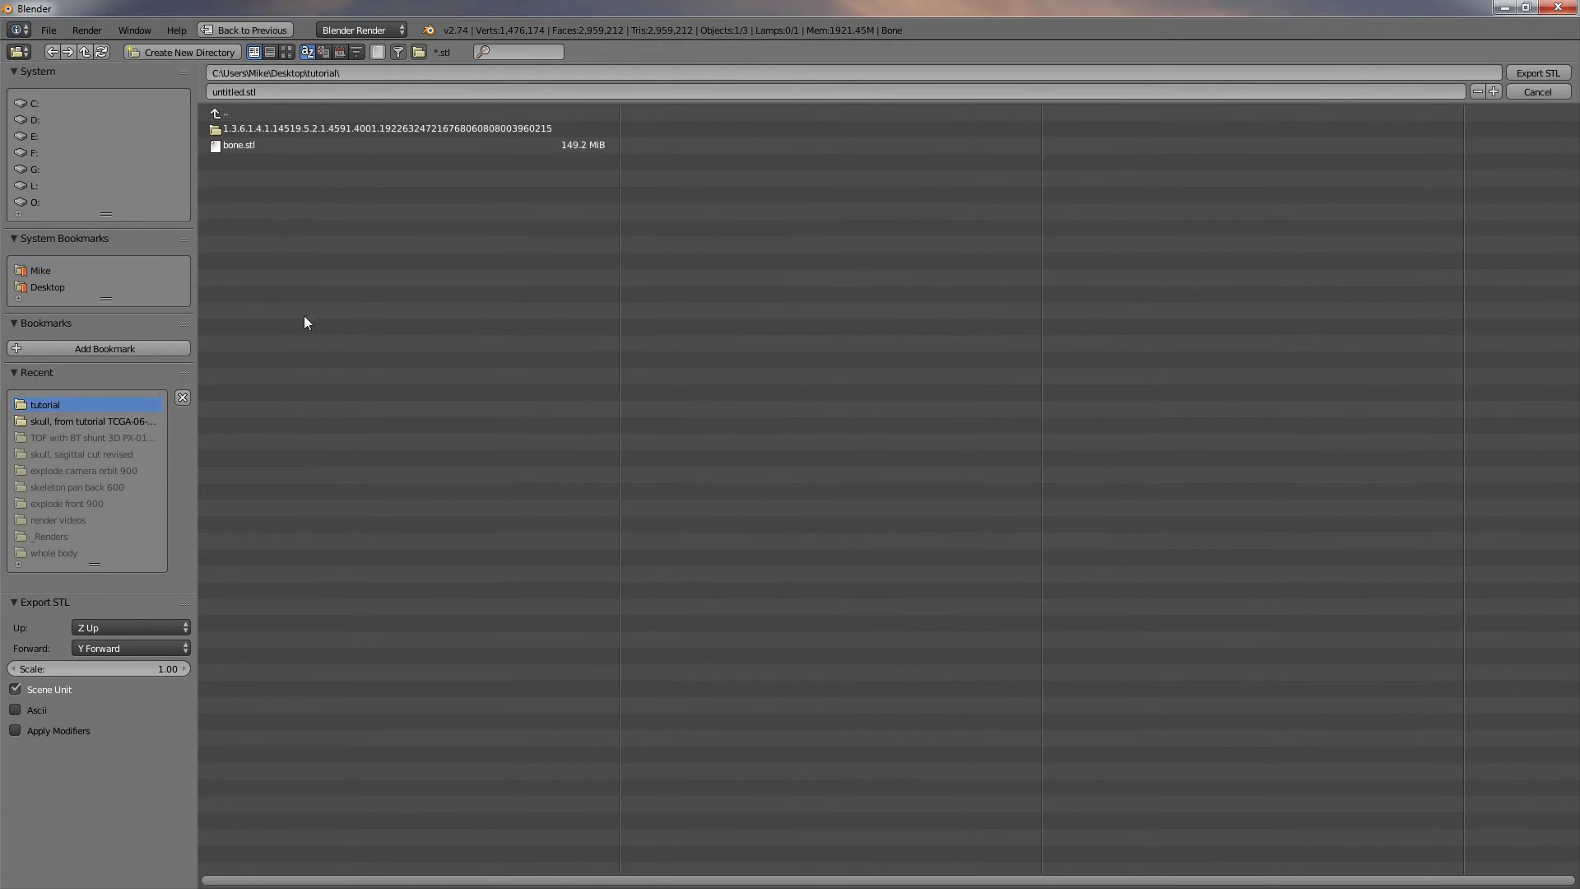
left_click(244, 147)
left_click(236, 93)
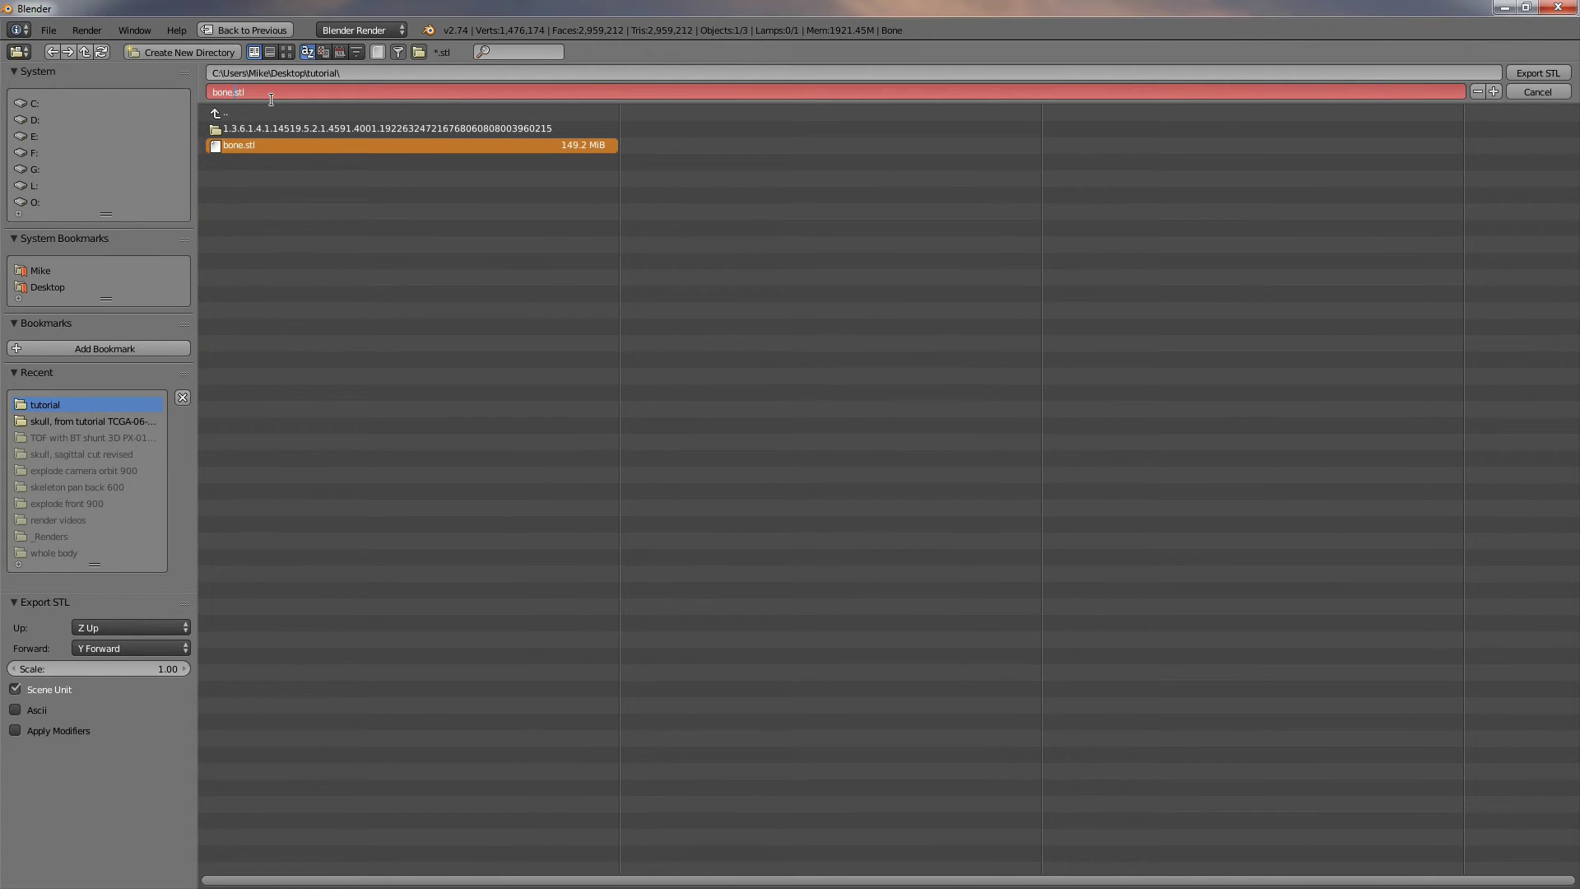
type("smoothed")
left_click(1543, 73)
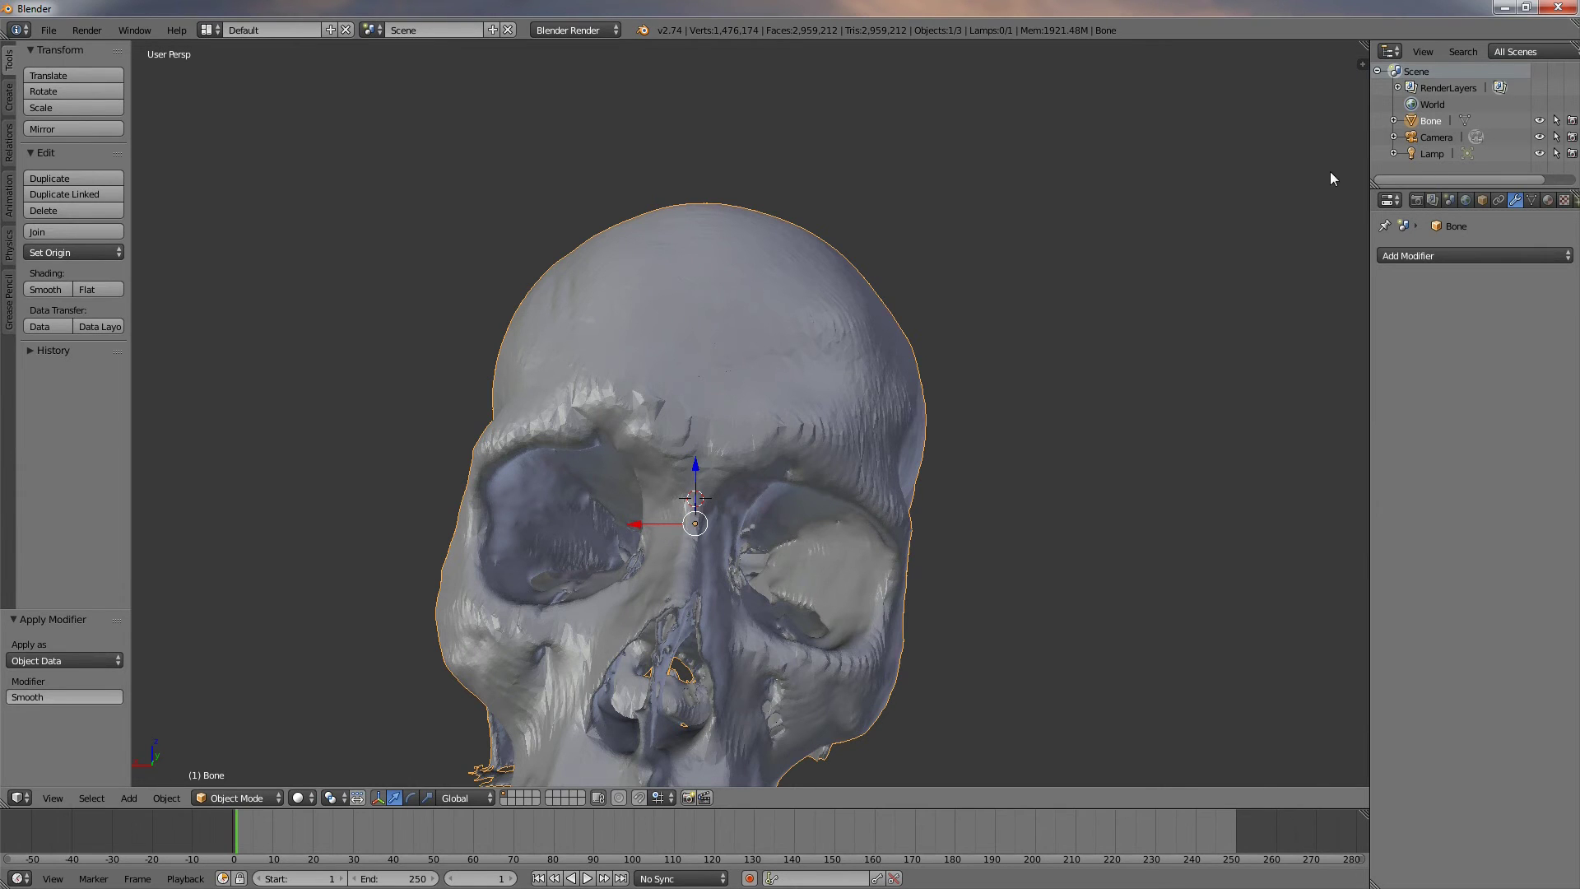
Close Blender and launch Meshmixer from the desktop
left_click(1558, 8)
left_click(813, 514)
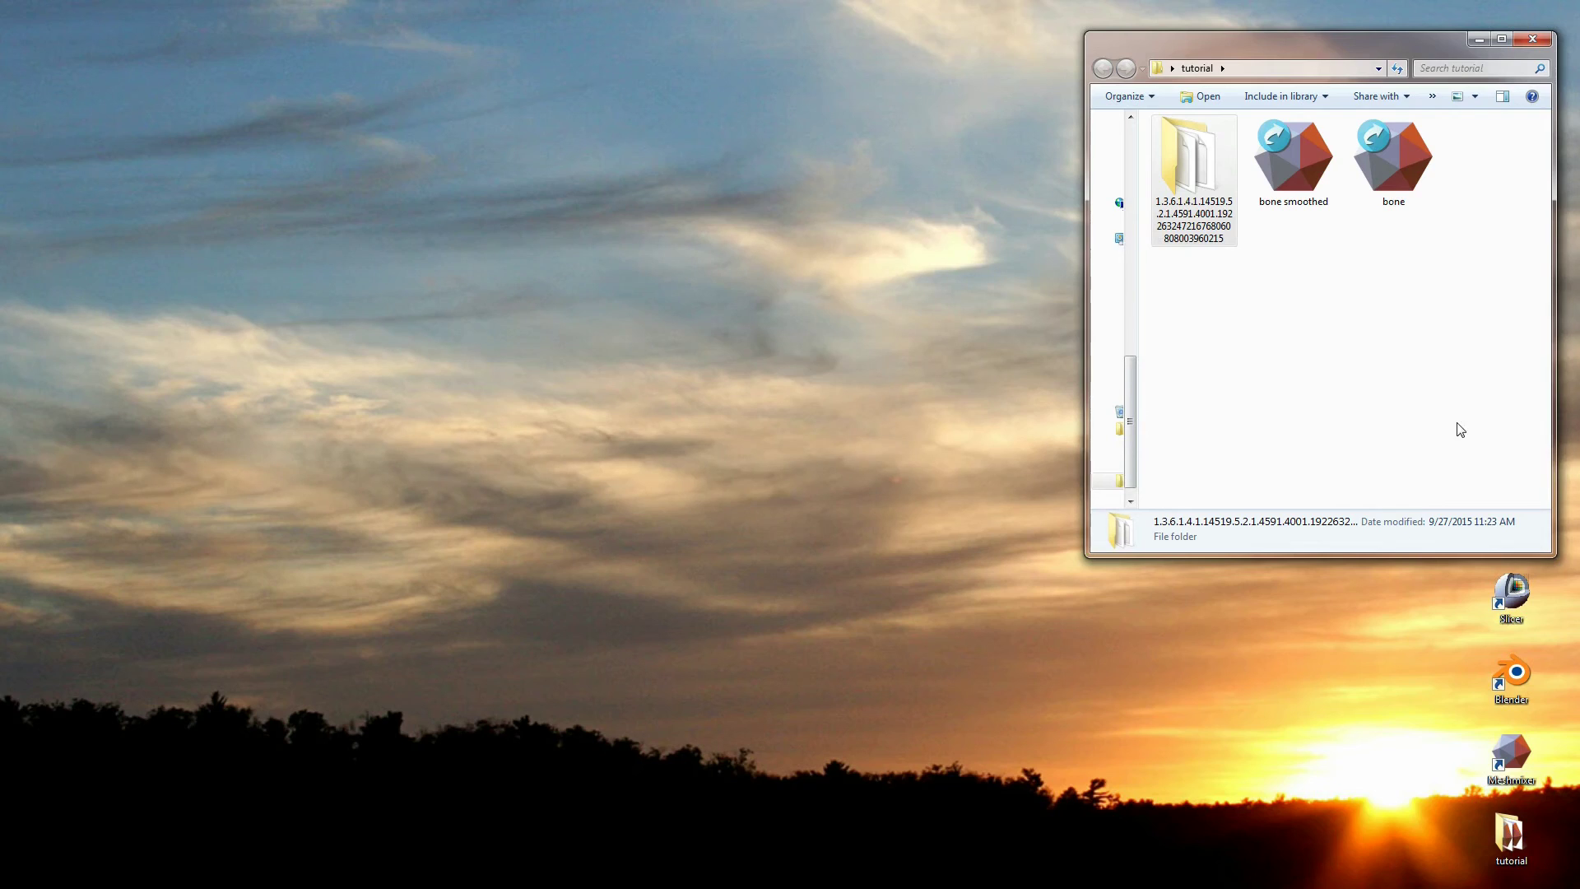
double_click(1511, 757)
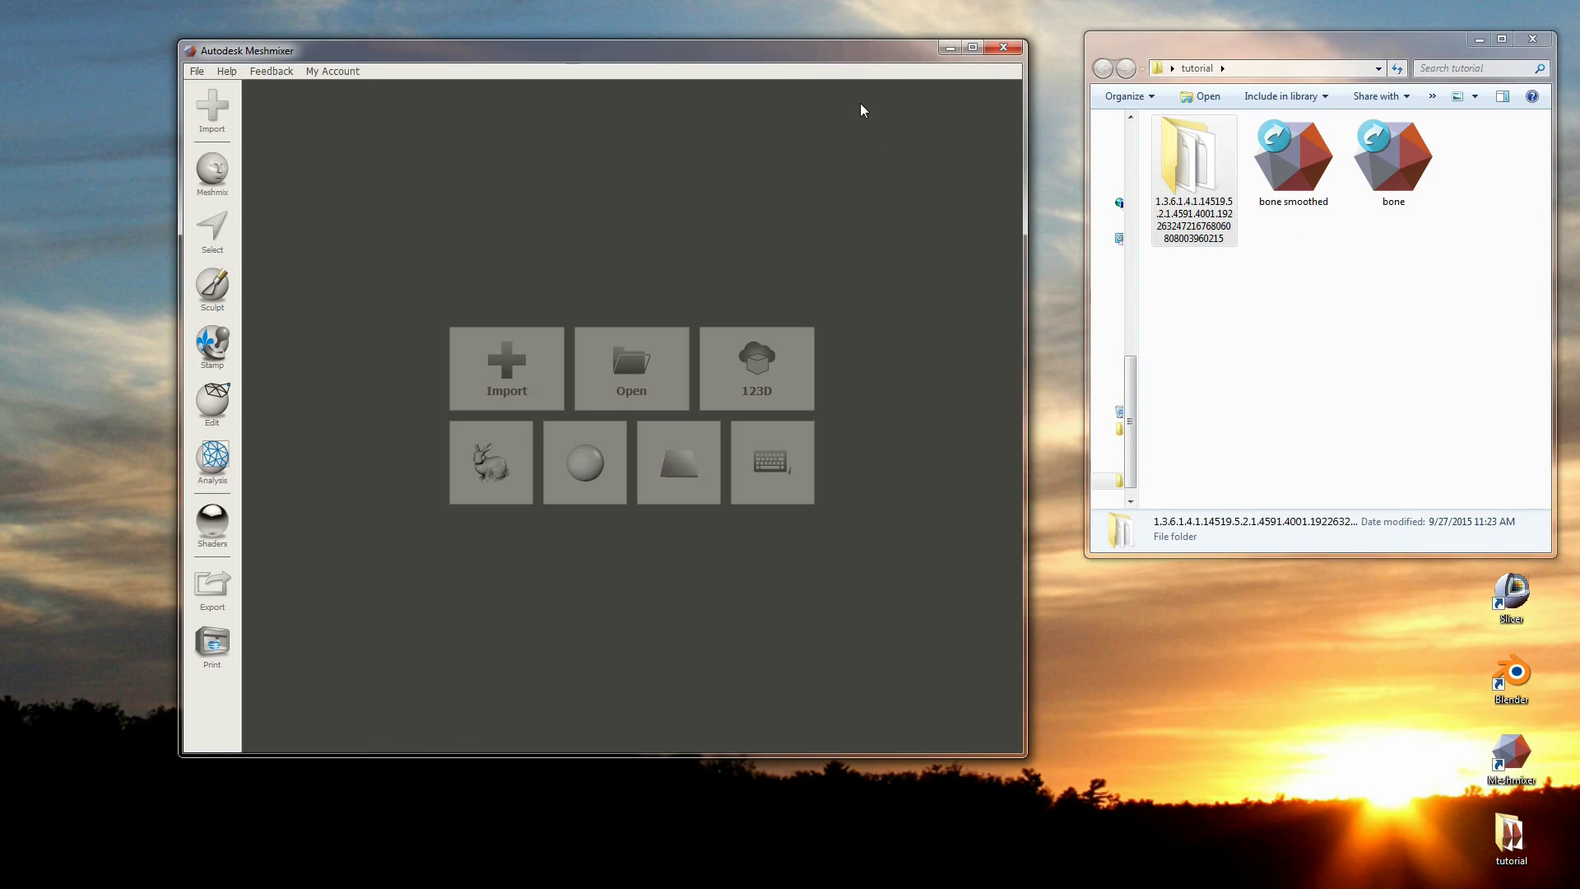
Load the bone smoothed STL file from the tutorial folder into Meshmixer
left_click(566, 369)
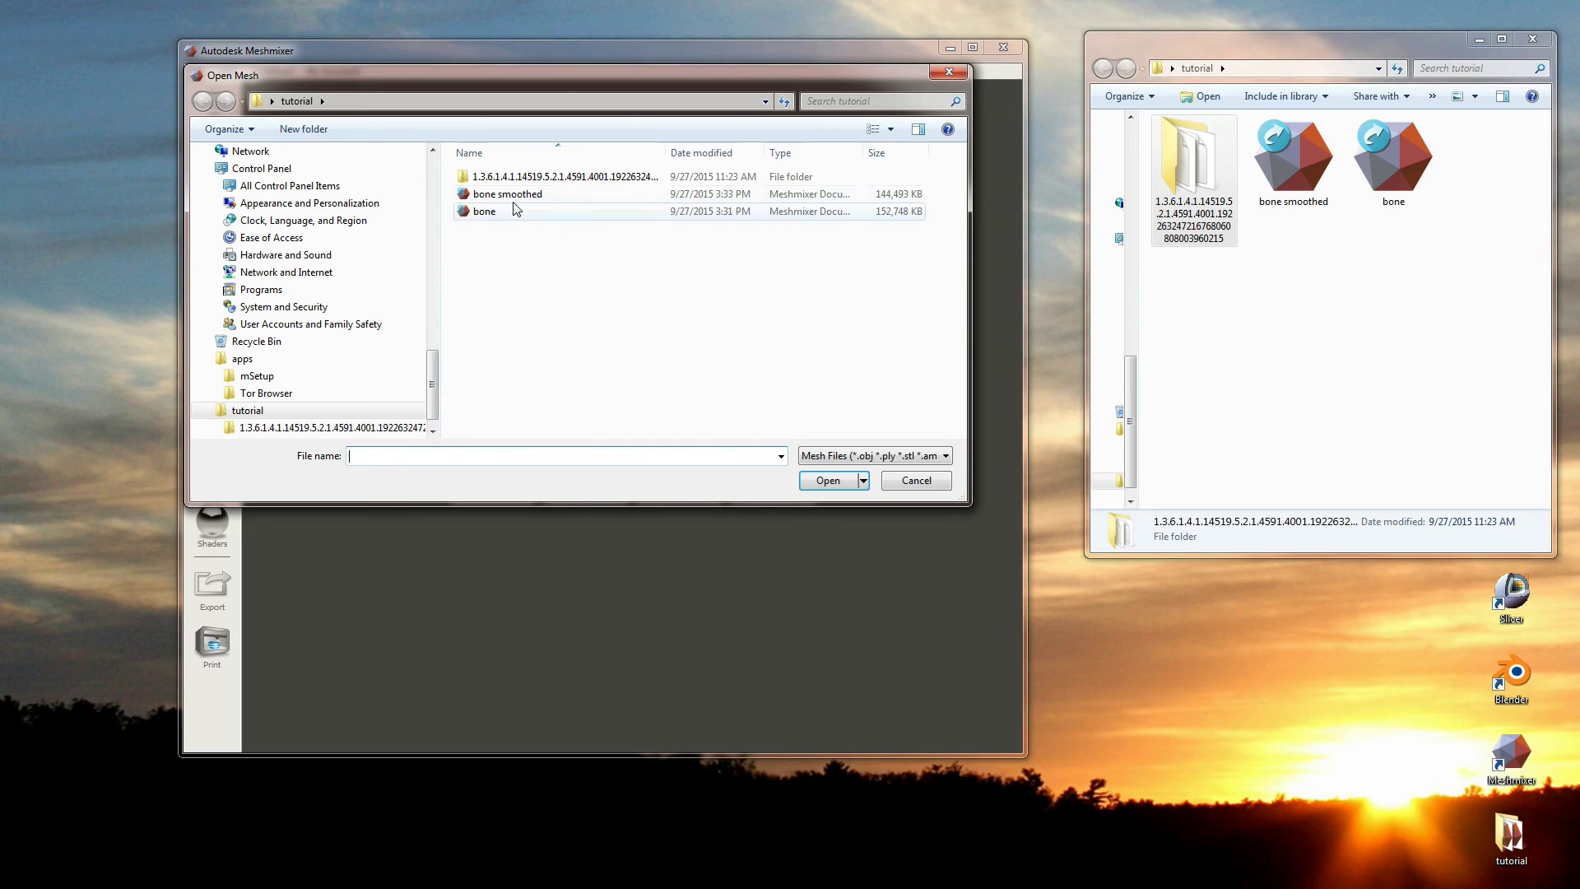
left_click(512, 196)
left_click(836, 483)
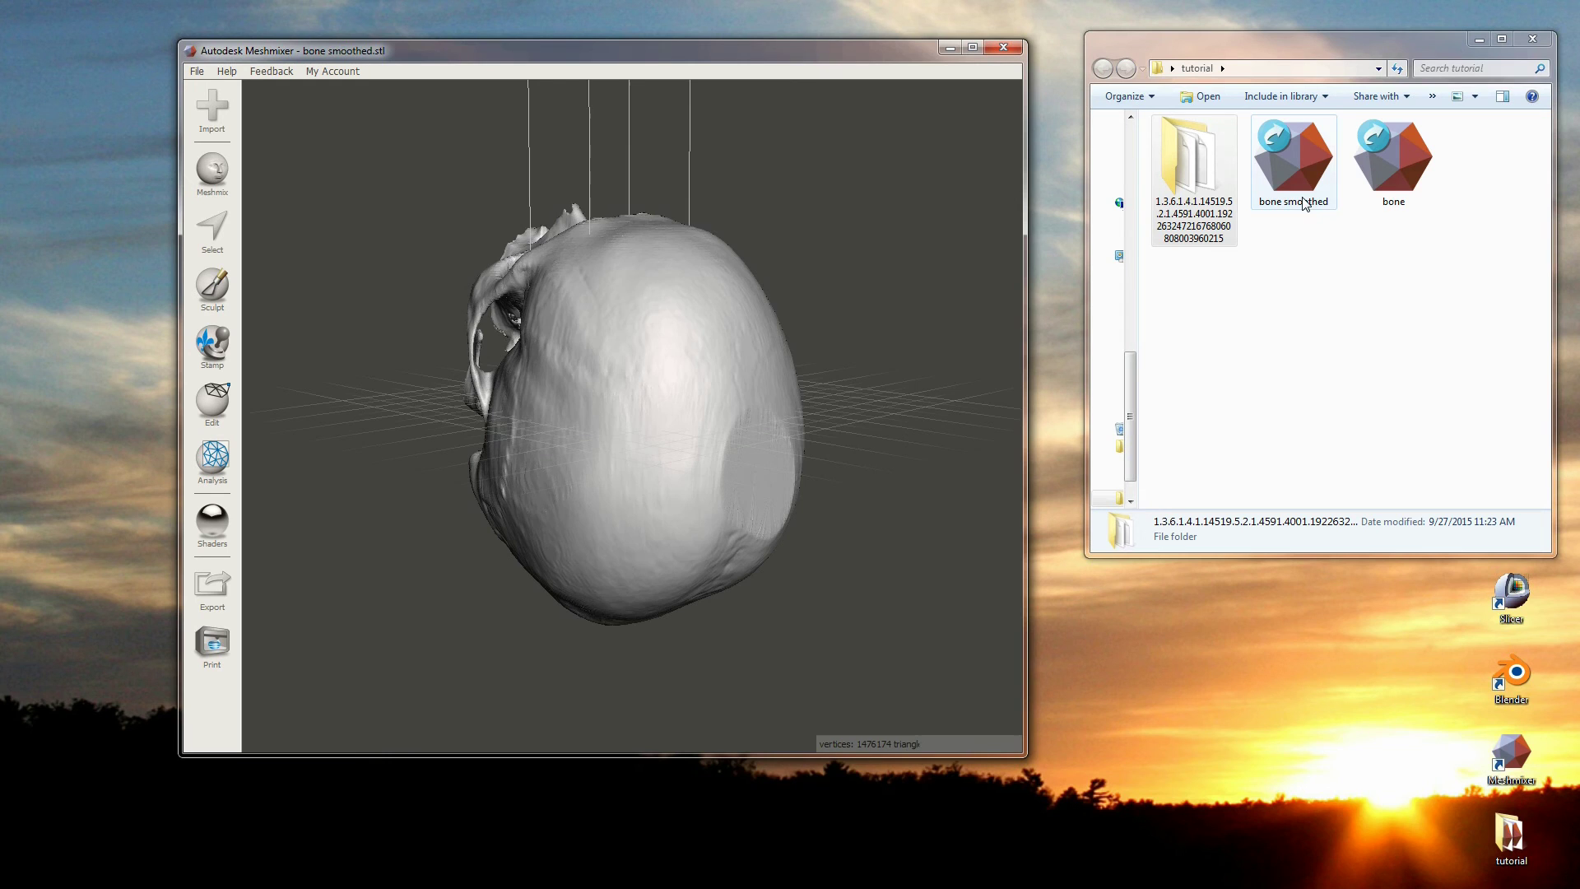
Run the Inspector analysis on the smoothed skull mesh
right_click_drag(532, 357, 808, 593)
left_click(213, 458)
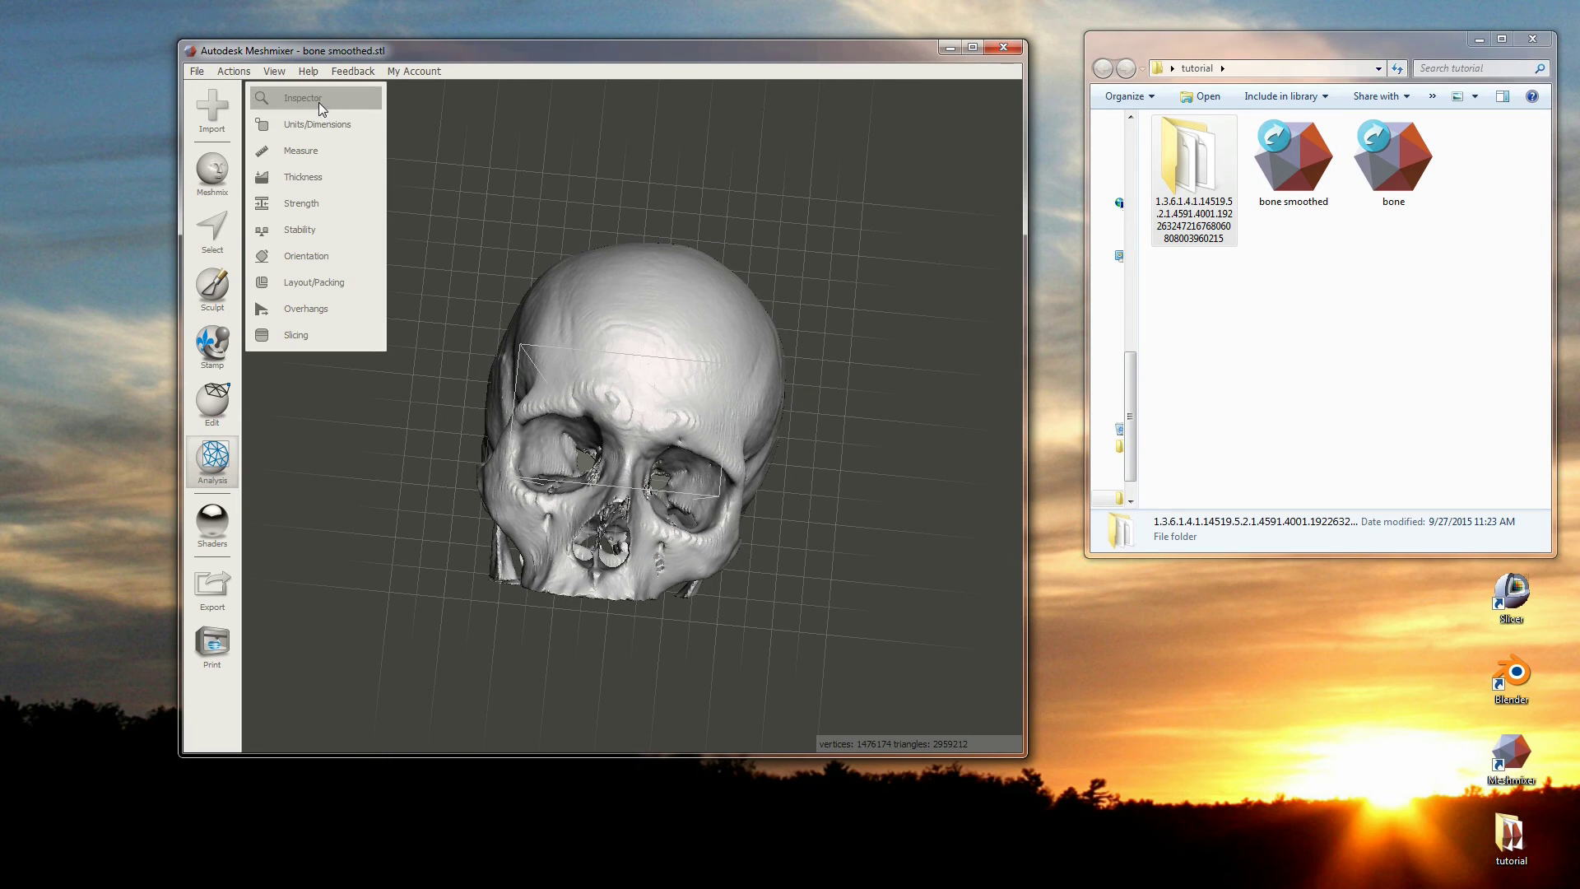